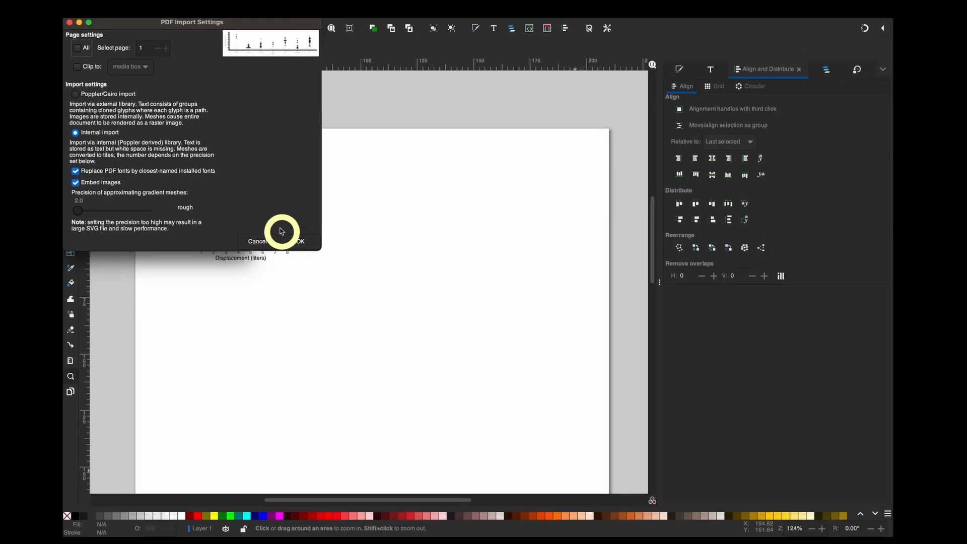
# - Import all pages of the PDF plot with internal import and place it beside the b label at about X 78.6, Y 15.4 mm
pyautogui.click(539, 468)
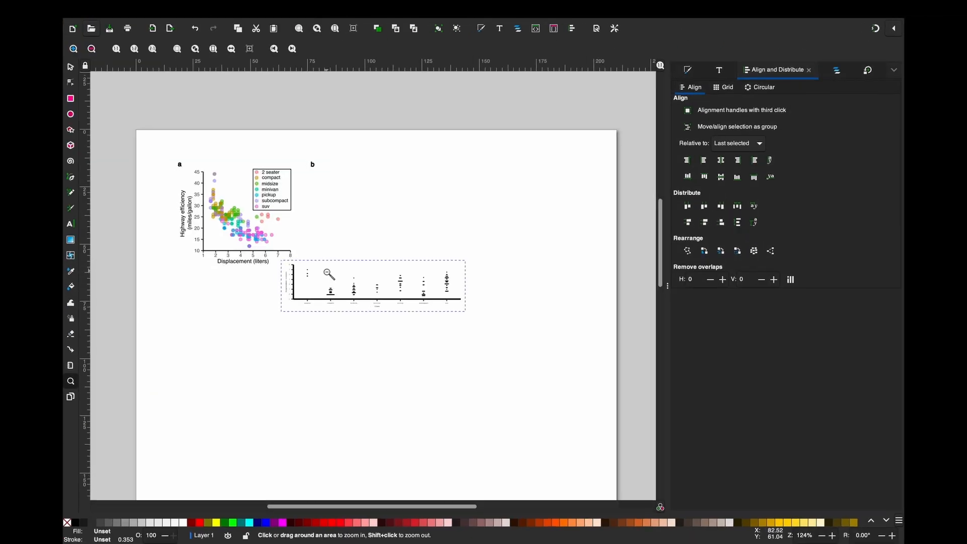
pyautogui.press('s')
pyautogui.moveTo(295, 281); pyautogui.dragTo(329, 185)
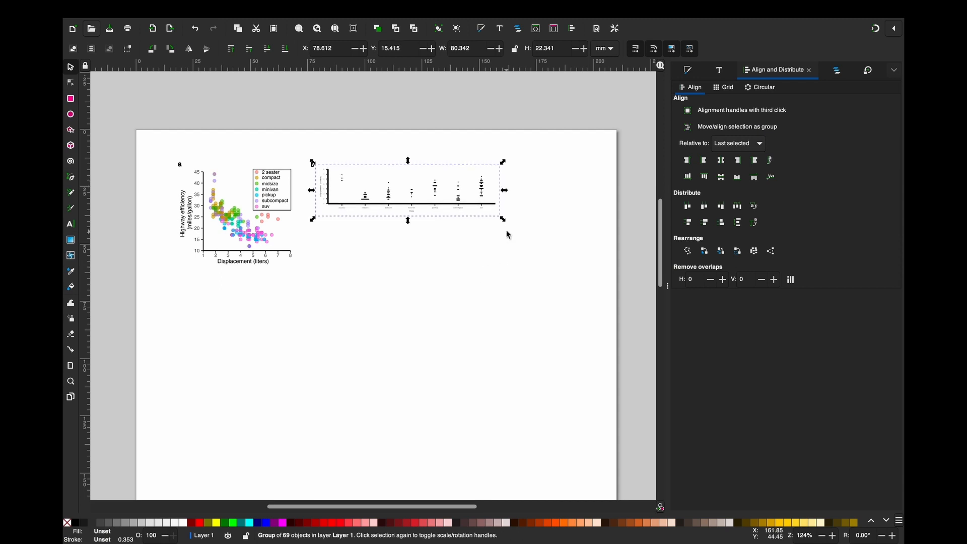
# - Try enlarging the imported plot without keeping its proportions and examine its axis labels and data points close up
pyautogui.moveTo(505, 224); pyautogui.dragTo(596, 282)
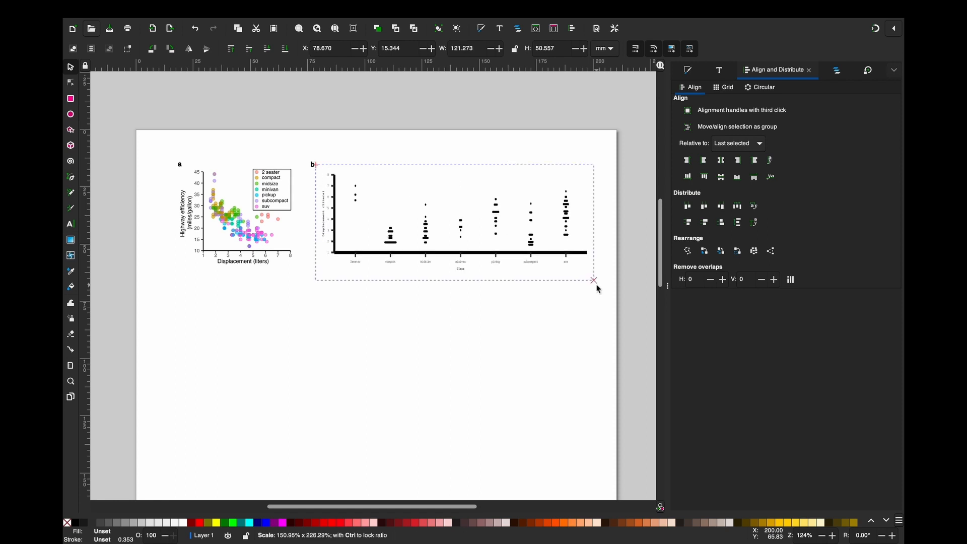
pyautogui.click(70, 382)
pyautogui.moveTo(290, 154); pyautogui.dragTo(354, 243)
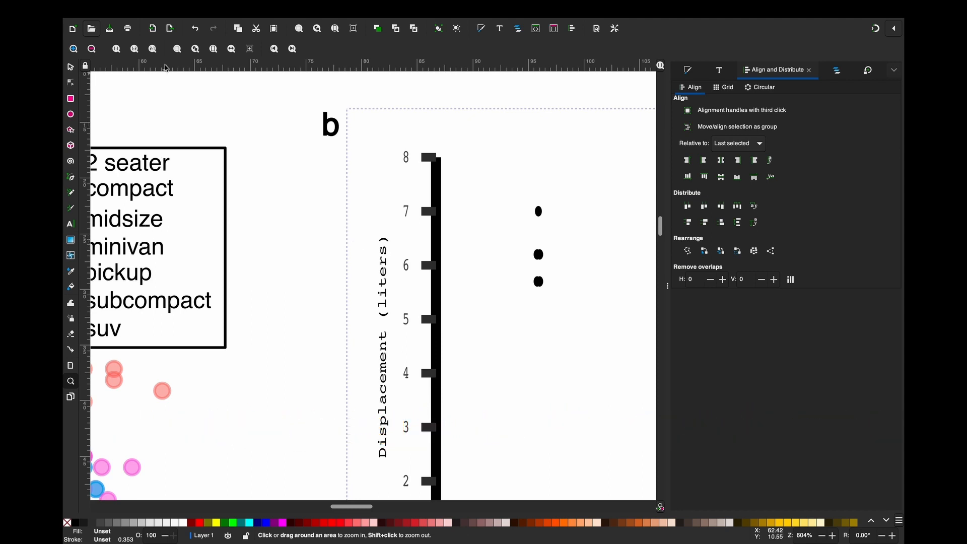
pyautogui.click(95, 52)
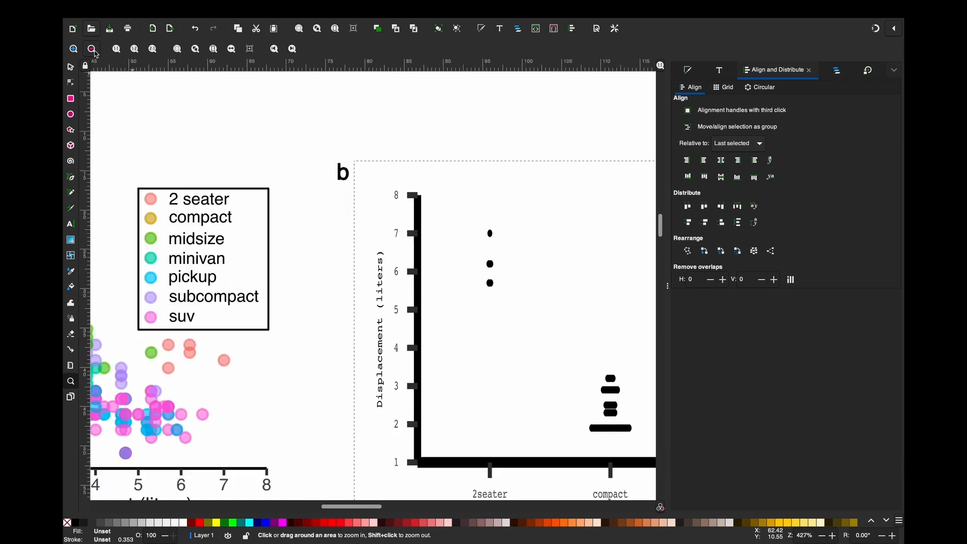
pyautogui.click(94, 51)
pyautogui.click(94, 51)
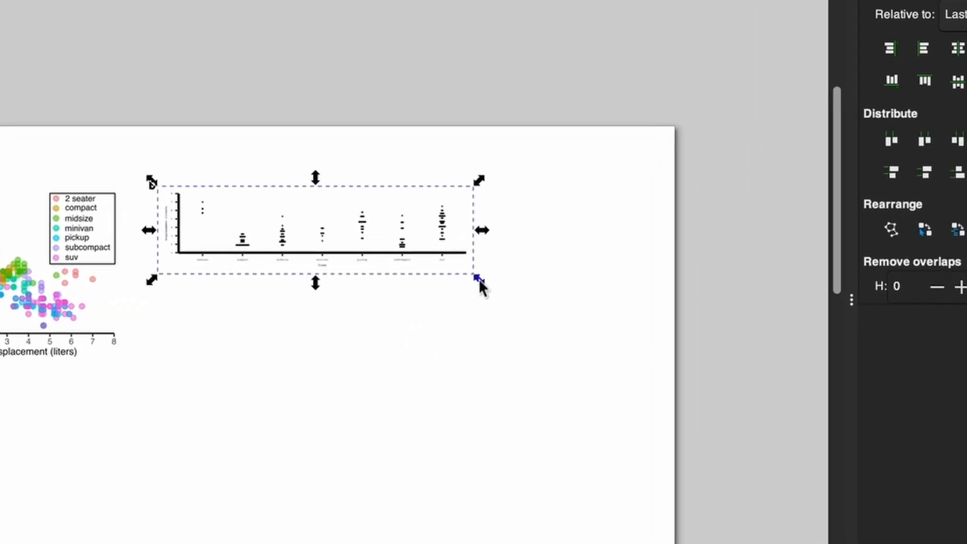
# - Enlarge the plot proportionally to about 183.5 mm wide, extending past the page edge, and ungroup it
pyautogui.moveTo(482, 289)
pyautogui.mouseDown()
pyautogui.moveTo(520, 382)
pyautogui.moveTo(546, 346)
pyautogui.moveTo(506, 313)
pyautogui.moveTo(518, 363)
pyautogui.moveTo(499, 283)
pyautogui.moveTo(434, 326)
pyautogui.moveTo(412, 364)
pyautogui.moveTo(473, 408)
pyautogui.moveTo(522, 339)
pyautogui.moveTo(471, 328)
pyautogui.moveTo(444, 340)
pyautogui.moveTo(436, 376)
pyautogui.moveTo(490, 378)
pyautogui.moveTo(517, 349)
pyautogui.moveTo(517, 332)
pyautogui.moveTo(448, 324)
pyautogui.moveTo(494, 330)
pyautogui.moveTo(587, 375)
pyautogui.moveTo(853, 459)
pyautogui.moveTo(799, 464)
pyautogui.moveTo(748, 449)
pyautogui.moveTo(805, 474)
pyautogui.mouseUp()
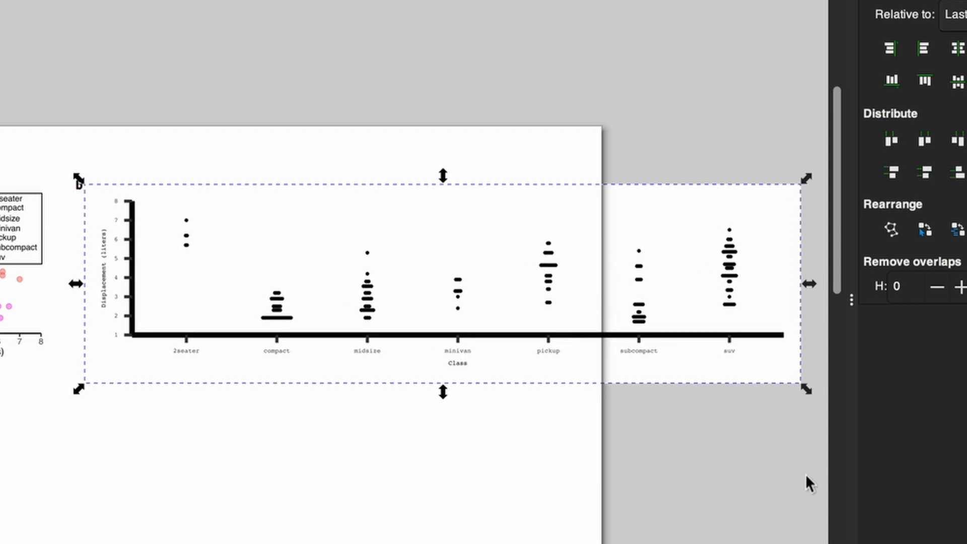
pyautogui.click(805, 474)
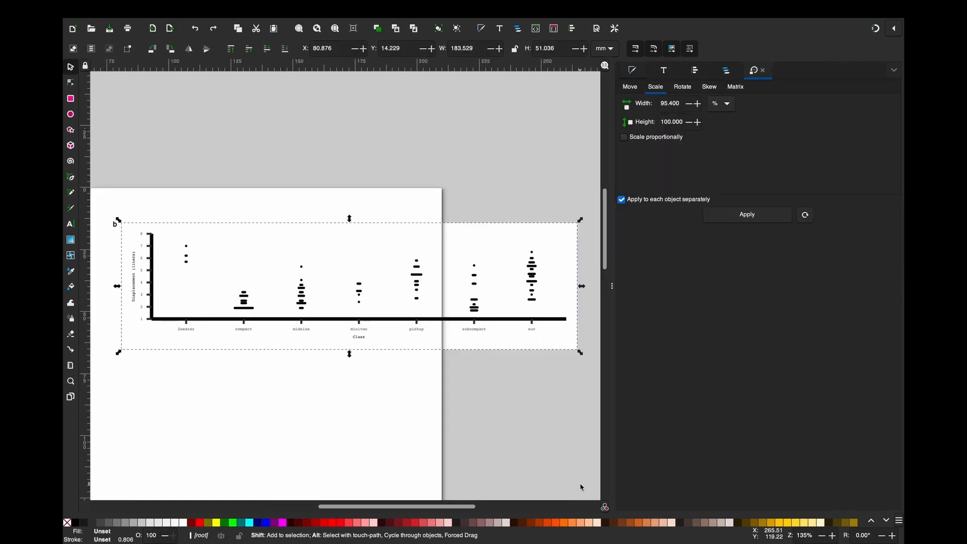
pyautogui.click(544, 351)
pyautogui.click(544, 352)
pyautogui.rightClick(282, 261)
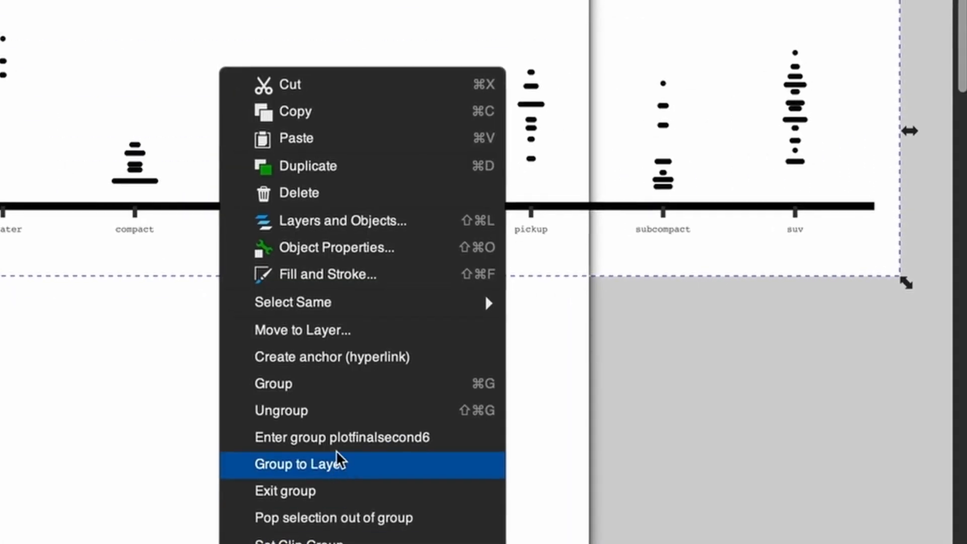
pyautogui.click(333, 412)
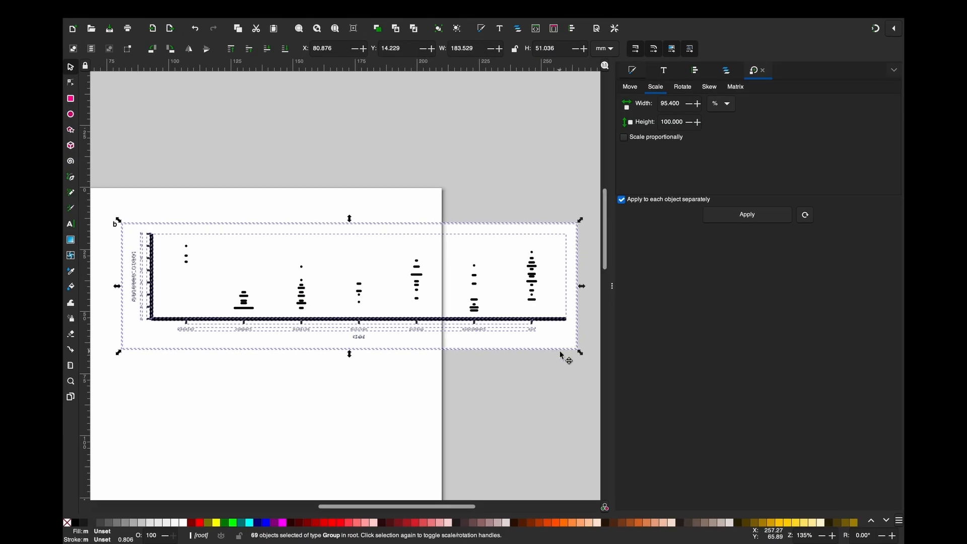
# - Delete the two background frames surrounding the whole plot of panel b
pyautogui.click(555, 351)
pyautogui.click(556, 348)
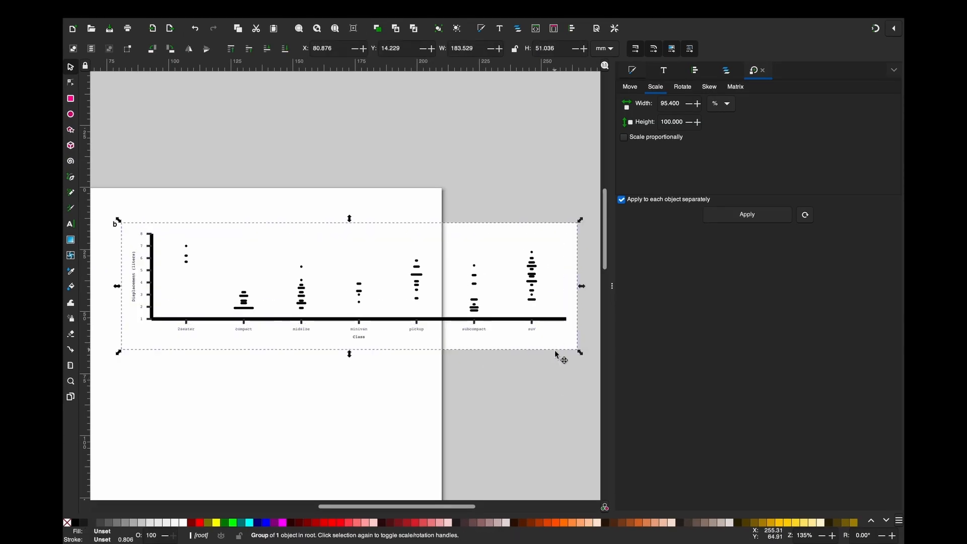
pyautogui.click(555, 360)
pyautogui.click(558, 349)
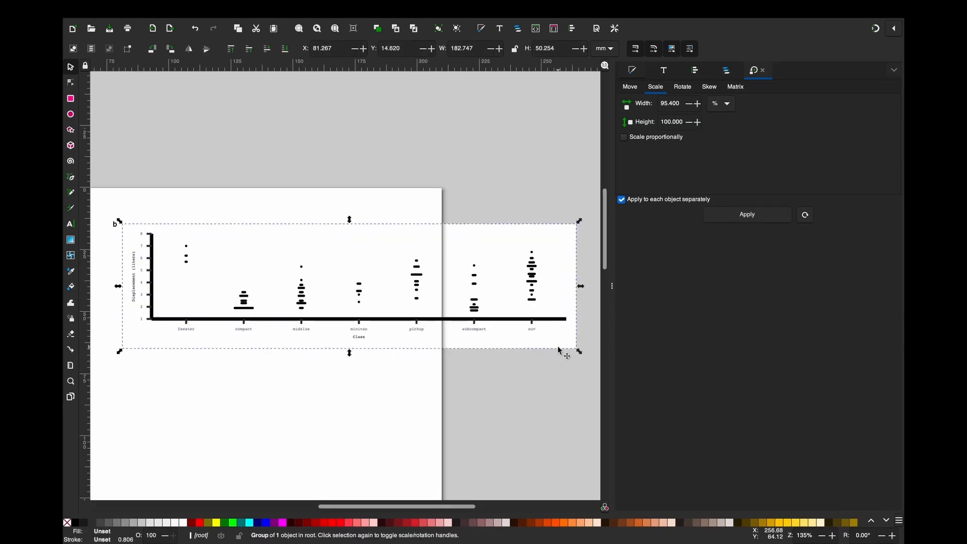
pyautogui.press('Delete')
# - Ungroup the clipped group of data points and delete the background rectangle inside the axes
pyautogui.rightClick(553, 300)
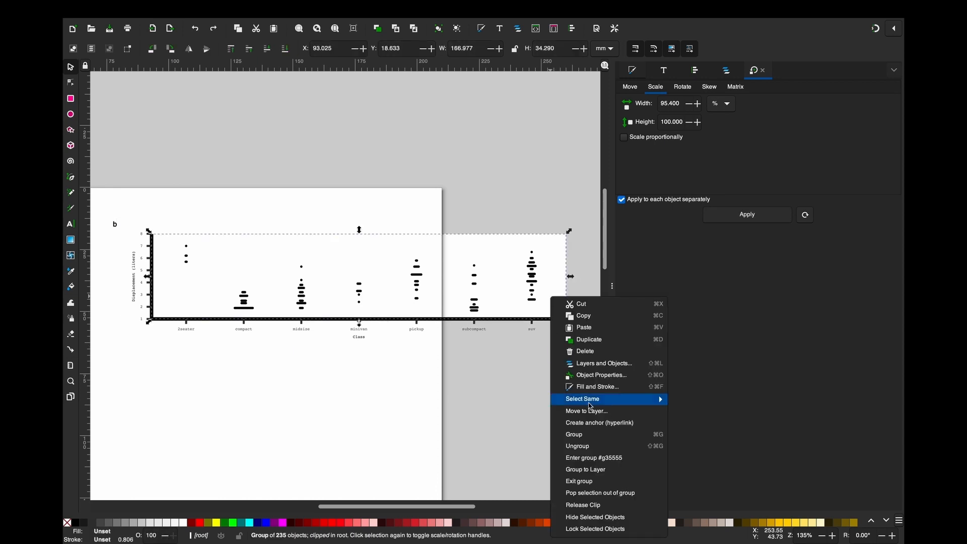
pyautogui.click(585, 448)
pyautogui.click(566, 377)
pyautogui.click(559, 294)
pyautogui.press('Delete')
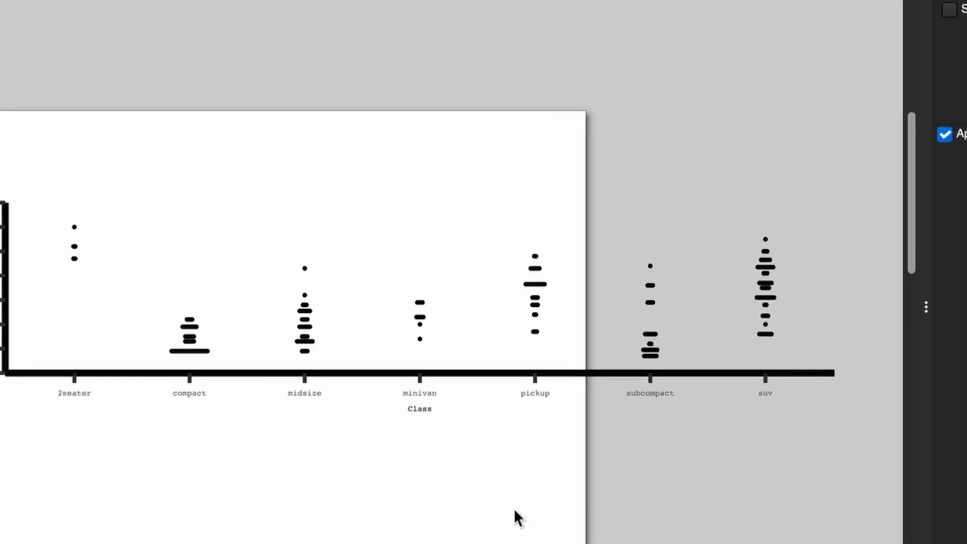
# - Check how the ungrouped plot is structured by selecting single data points, the y-axis tick marks and the tick numbers
pyautogui.click(418, 260)
pyautogui.click(74, 227)
pyautogui.click(126, 257)
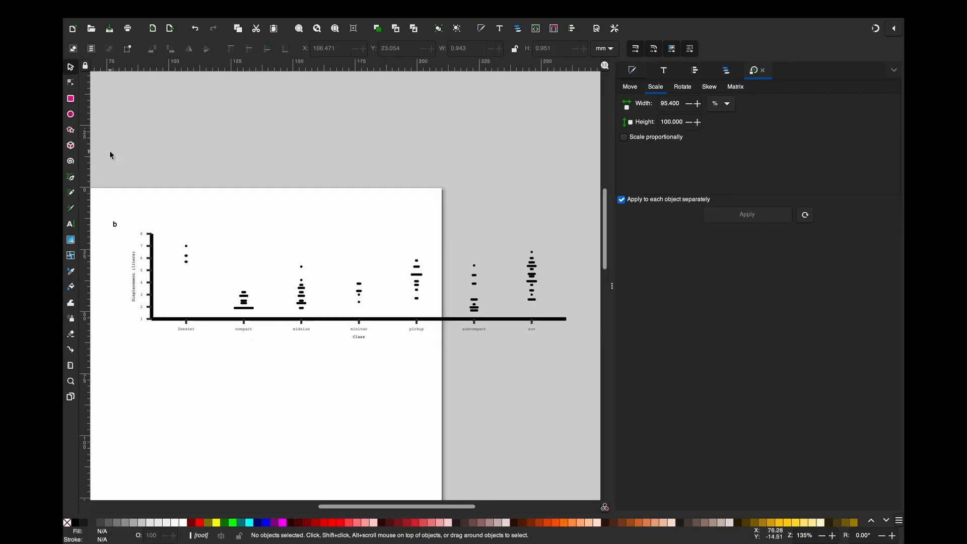
pyautogui.click(71, 381)
pyautogui.moveTo(118, 213); pyautogui.dragTo(215, 292)
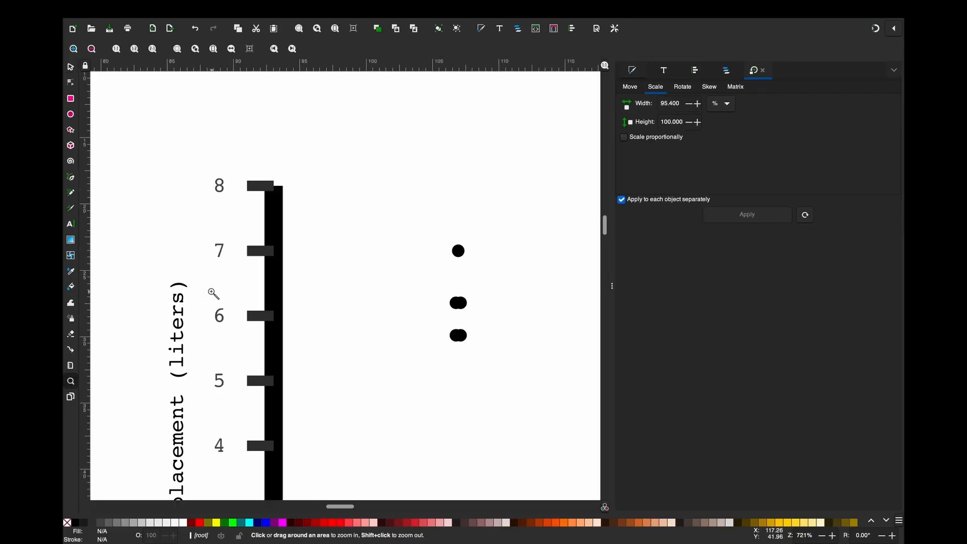
pyautogui.click(71, 67)
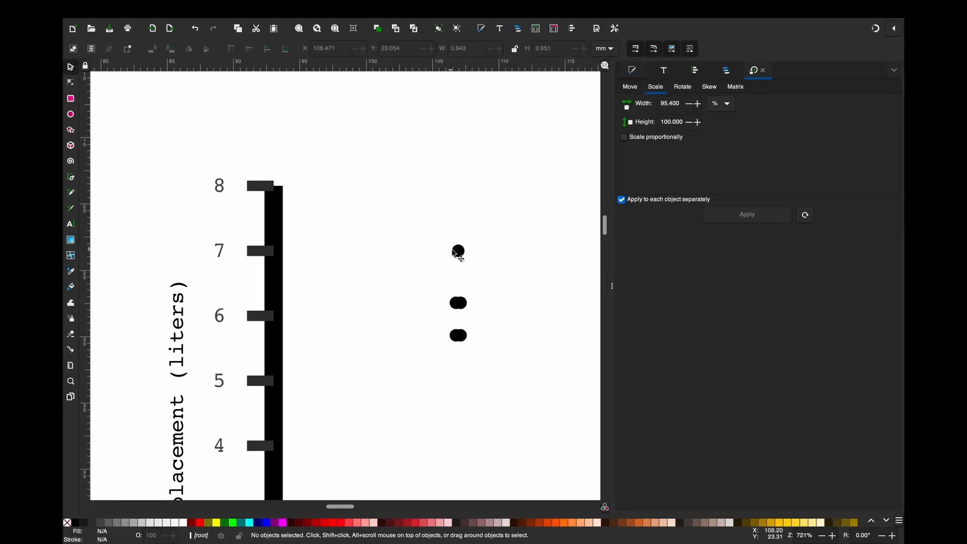
pyautogui.click(458, 252)
pyautogui.click(463, 304)
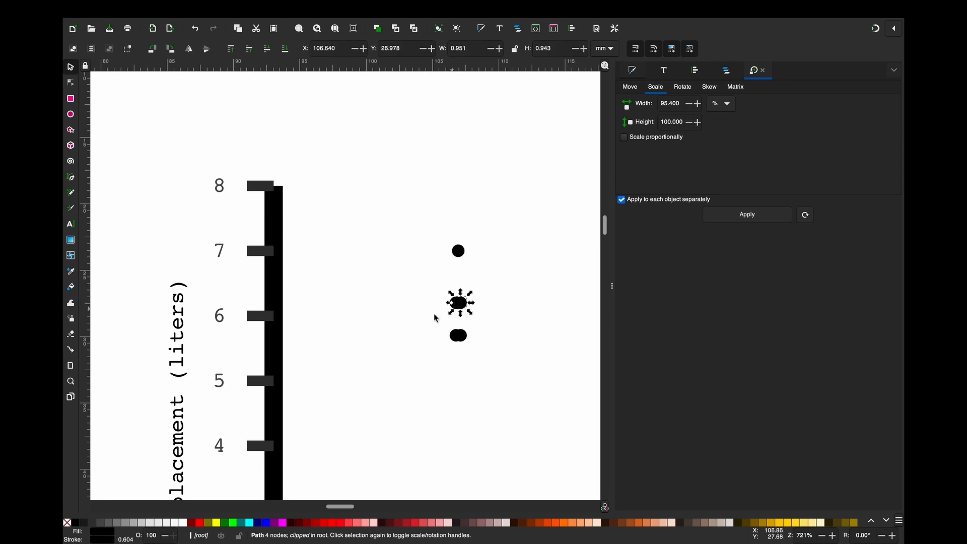
pyautogui.click(263, 316)
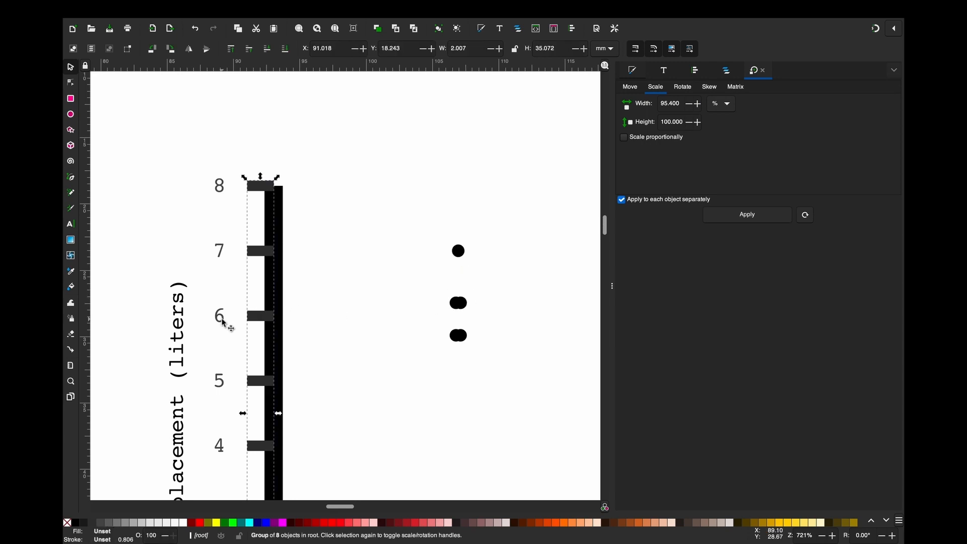
pyautogui.rightClick(223, 321)
pyautogui.press('Escape')
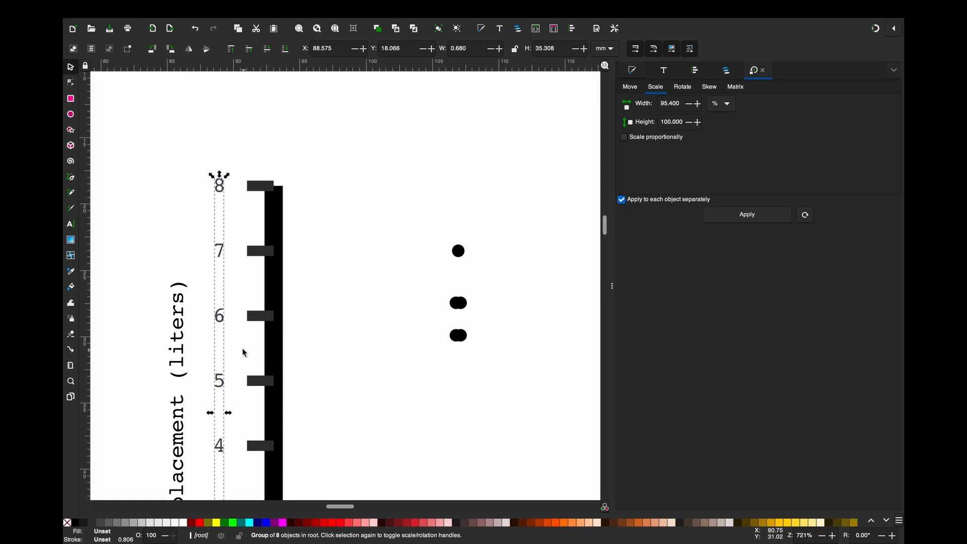
pyautogui.click(164, 205)
# - Select all objects of plot b and add a new layer named Layer 2
pyautogui.moveTo(601, 4)
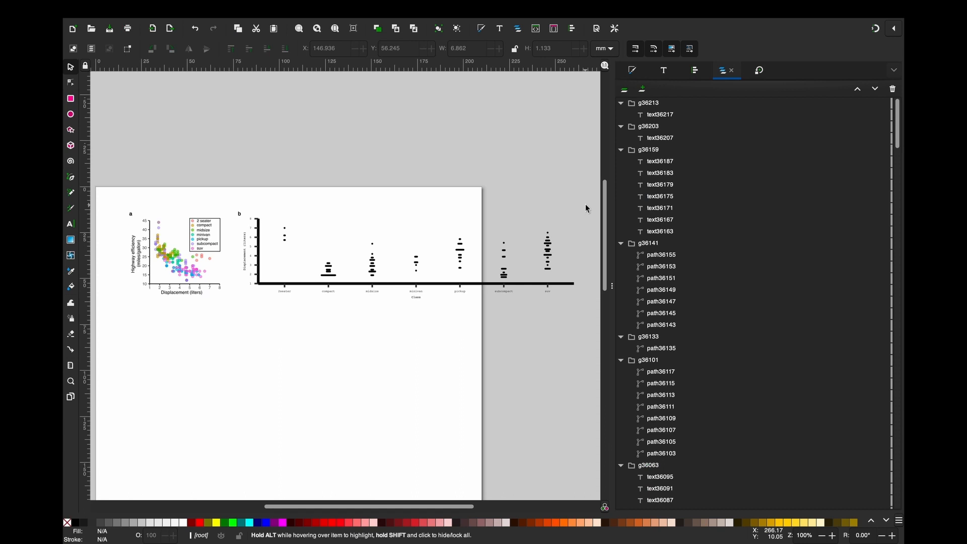
pyautogui.moveTo(585, 205); pyautogui.dragTo(227, 317)
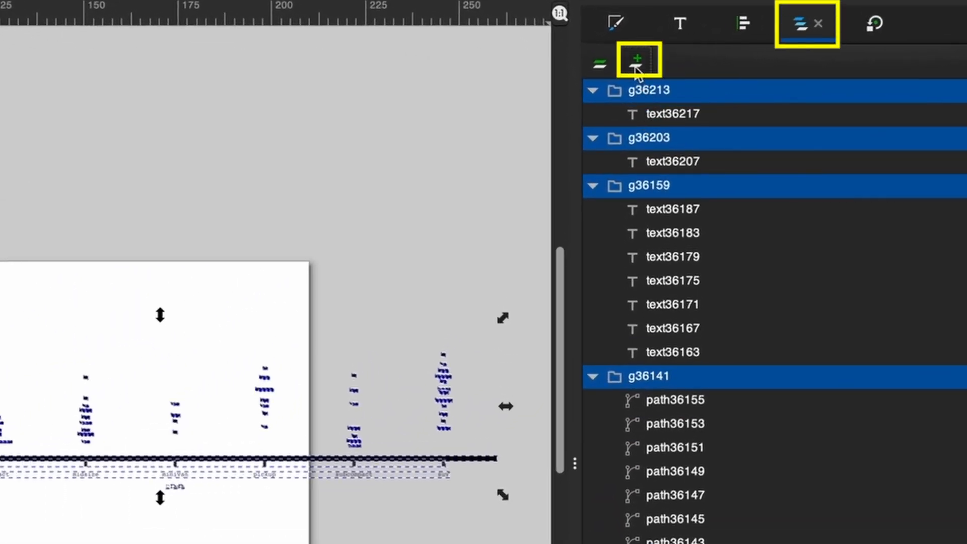
pyautogui.click(635, 68)
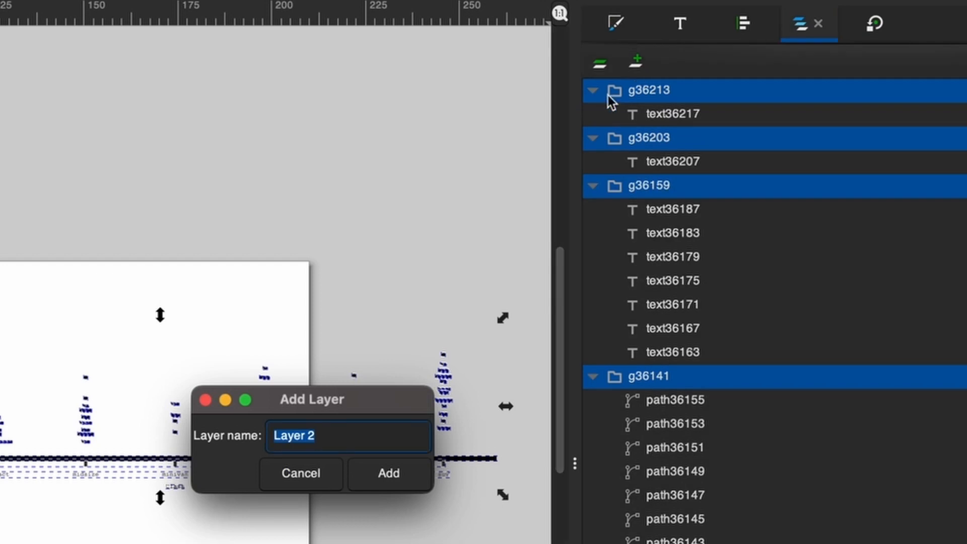
pyautogui.click(382, 472)
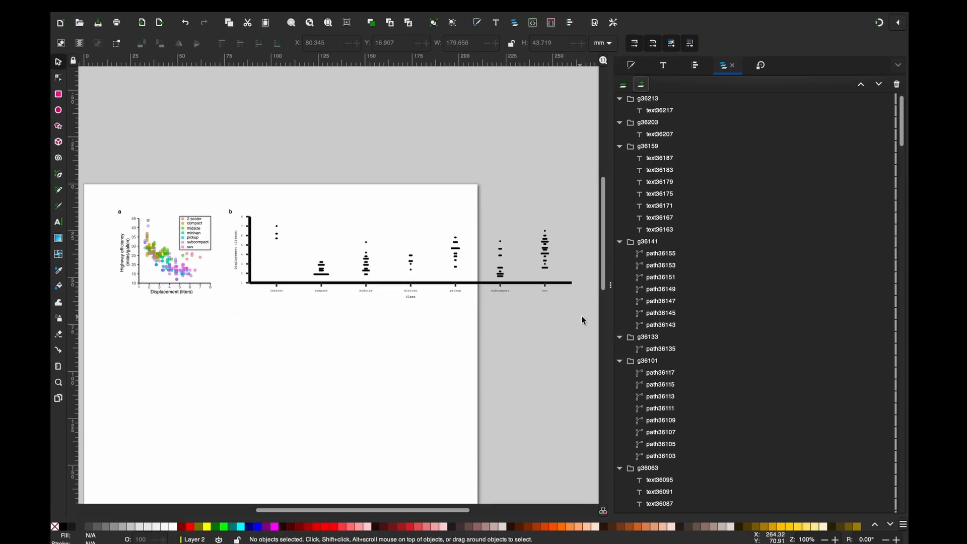
# - Move all objects of plot b to Layer 2 and collapse that layer in the object list
pyautogui.moveTo(584, 317); pyautogui.dragTo(227, 195)
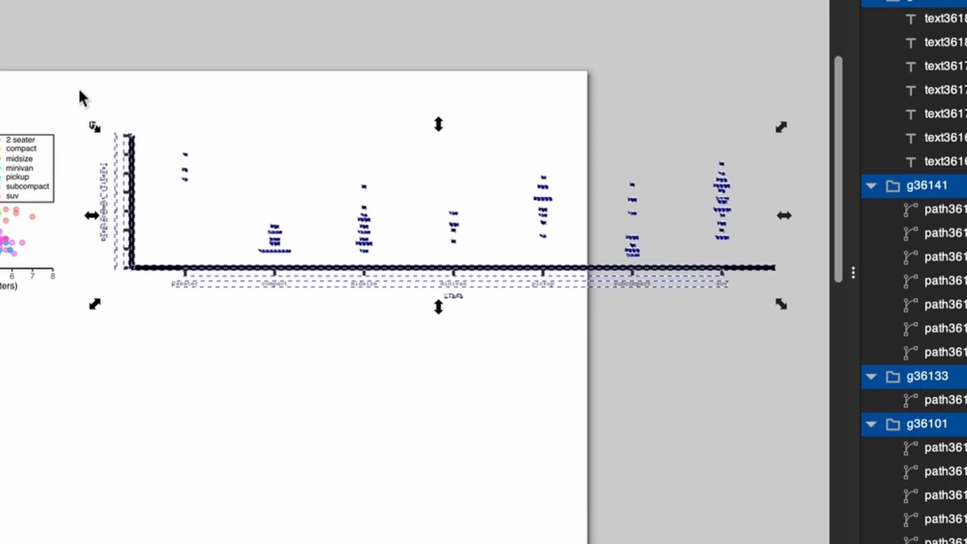
pyautogui.rightClick(135, 170)
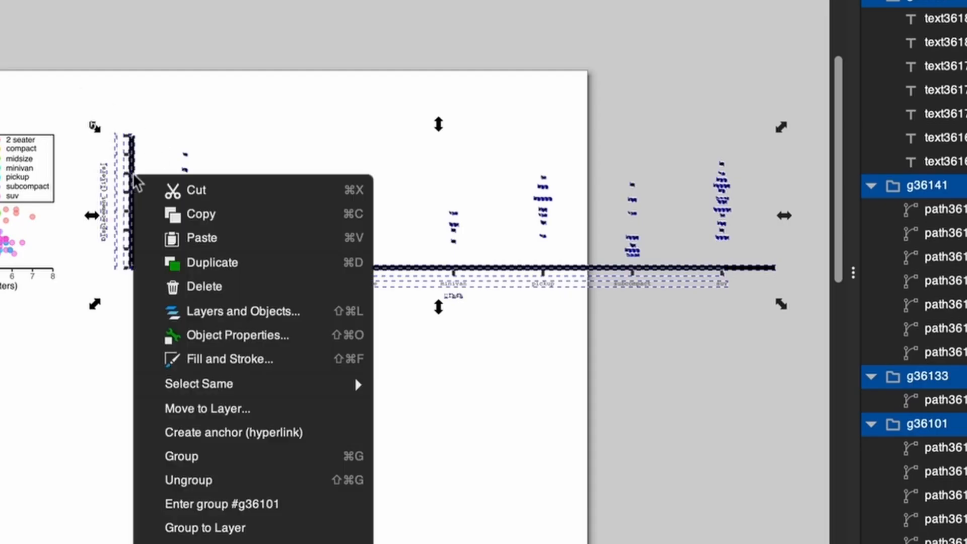
pyautogui.click(194, 406)
pyautogui.click(675, 342)
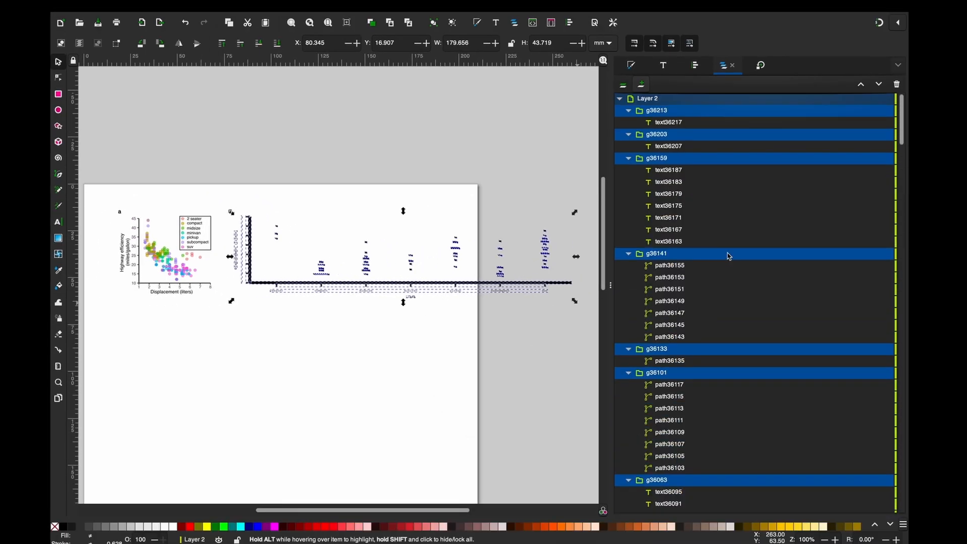
pyautogui.click(620, 99)
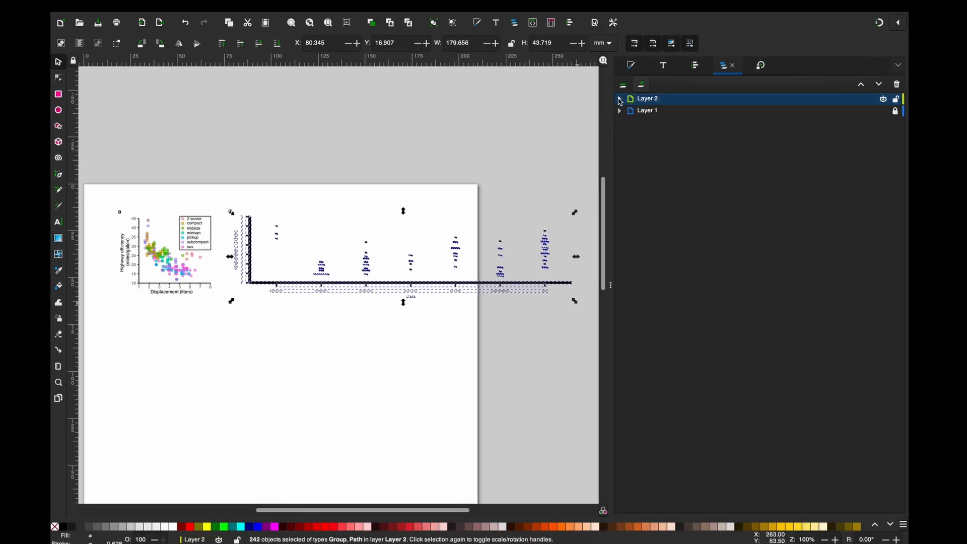
pyautogui.click(488, 340)
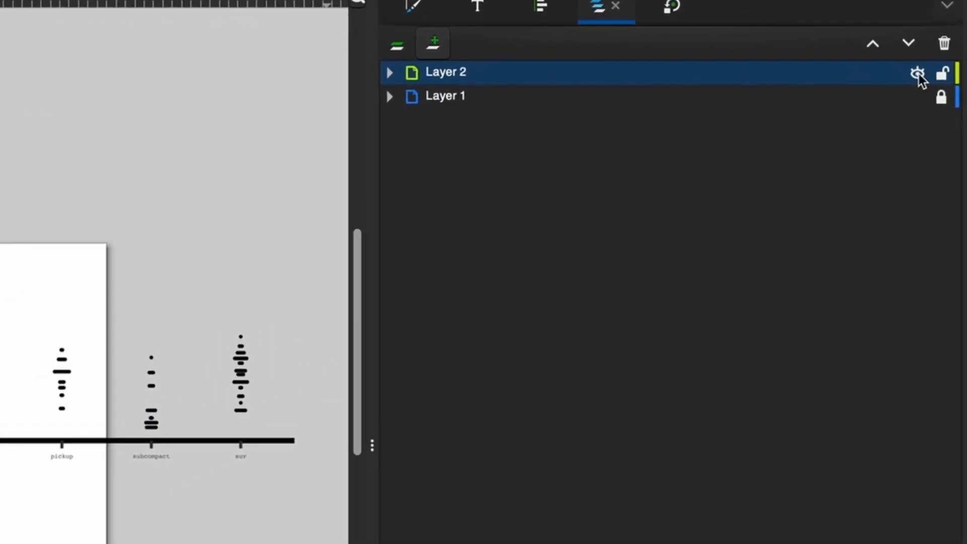
# - Hide and show Layer 2 and Layer 1 in turn to check which plot each one contains, leaving Layer 1 locked
pyautogui.click(917, 74)
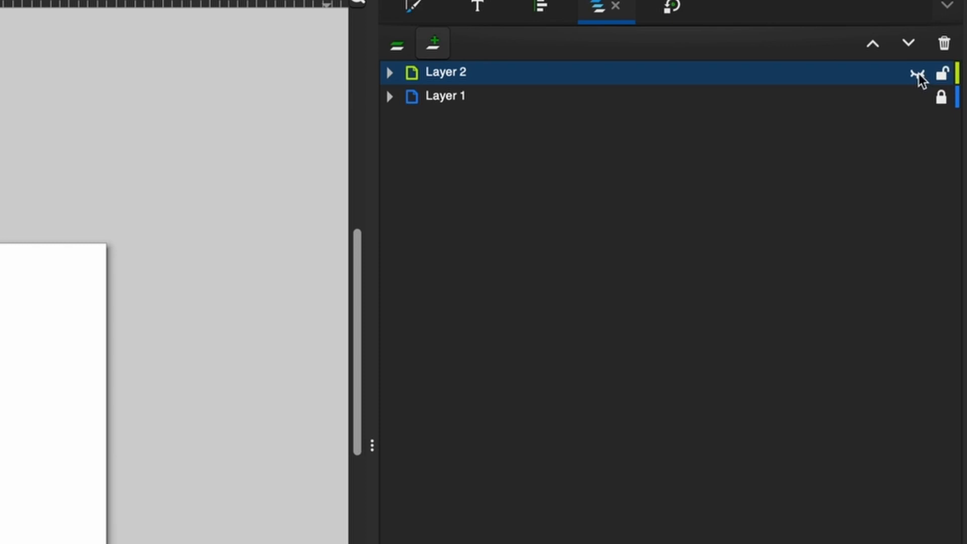
pyautogui.click(917, 73)
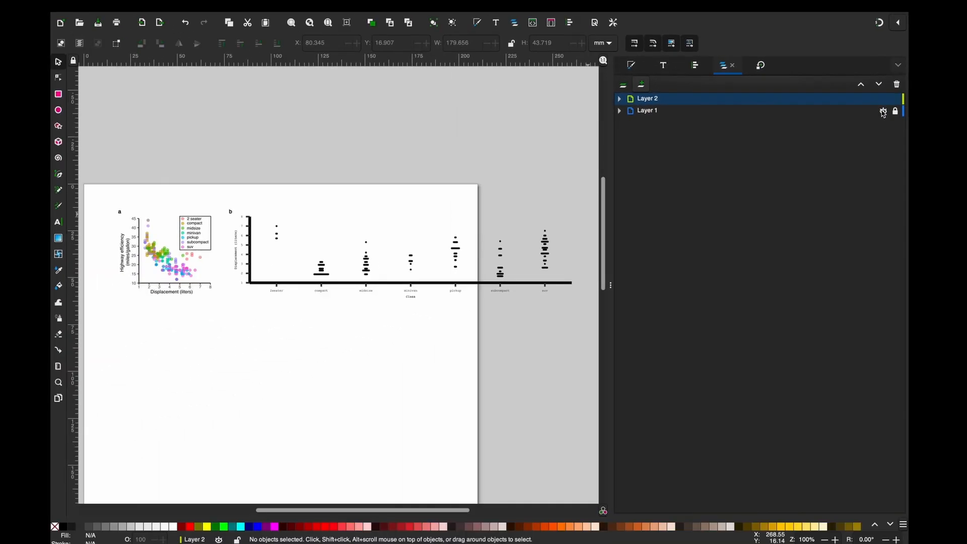
pyautogui.click(885, 110)
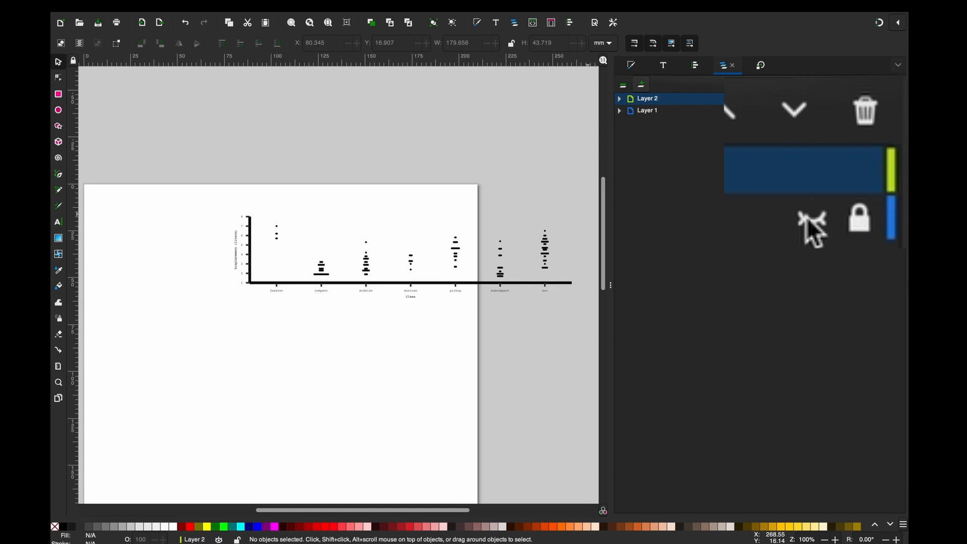
pyautogui.click(885, 110)
pyautogui.click(895, 110)
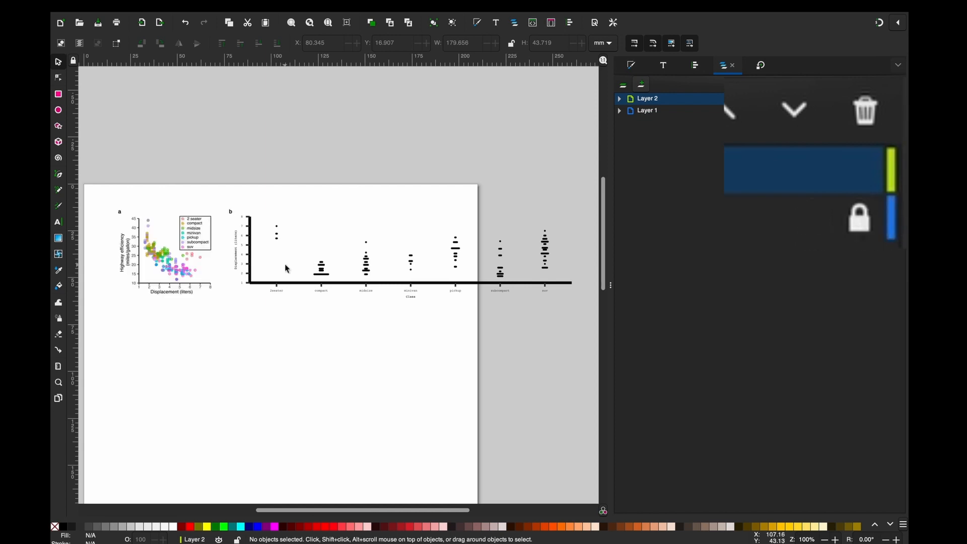
# - Examine the text groups in Layer 2 by expanding them and selecting the y-axis title and individual category labels
pyautogui.click(239, 266)
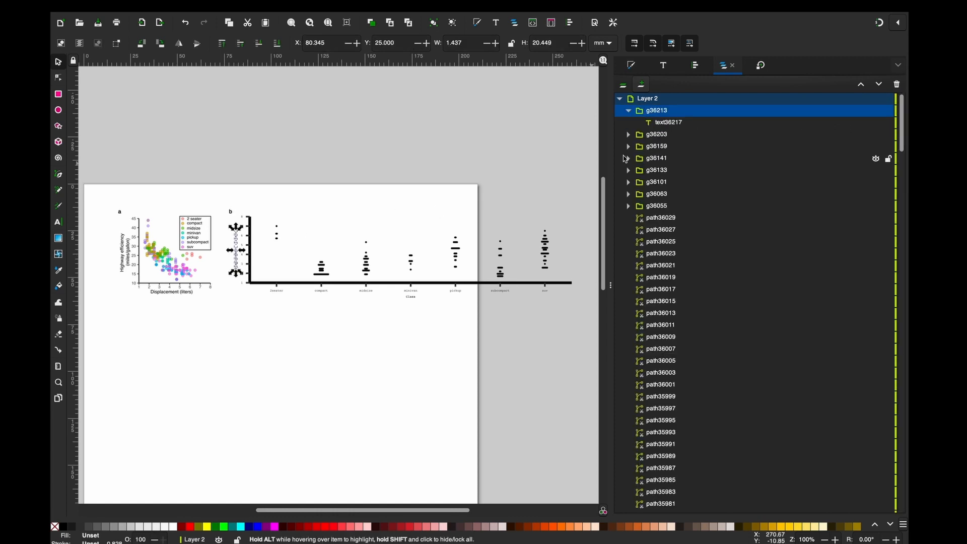
pyautogui.click(628, 134)
pyautogui.click(628, 158)
pyautogui.click(665, 183)
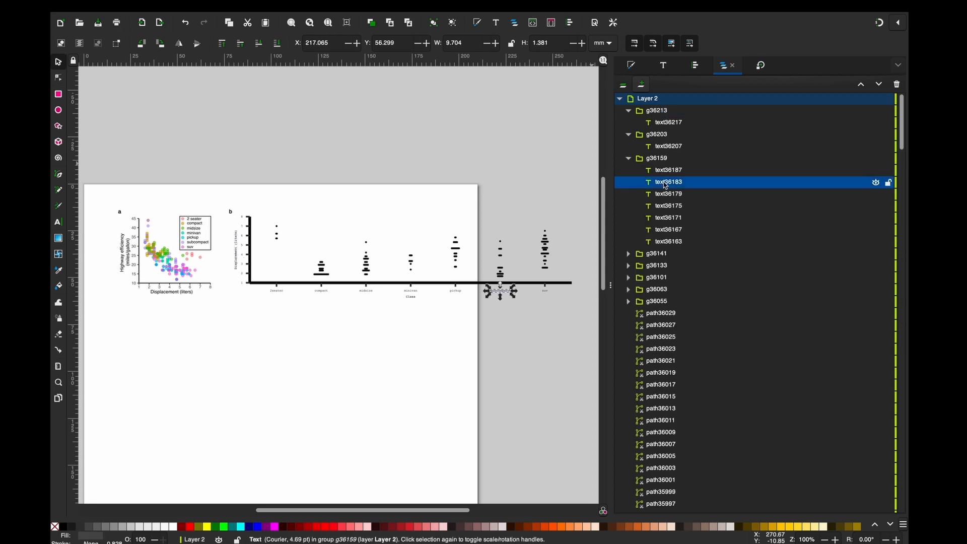
pyautogui.click(664, 217)
pyautogui.click(664, 206)
pyautogui.click(656, 159)
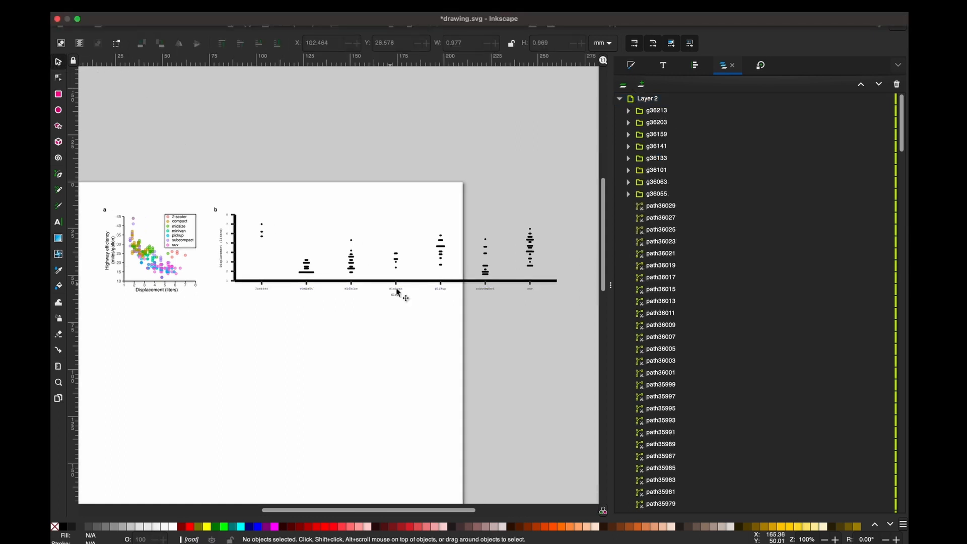
# - Move the category labels and Class title down clear of plot b, and narrow its points, ticks and x-axis to about 106 mm
pyautogui.moveTo(549, 331); pyautogui.dragTo(248, 284)
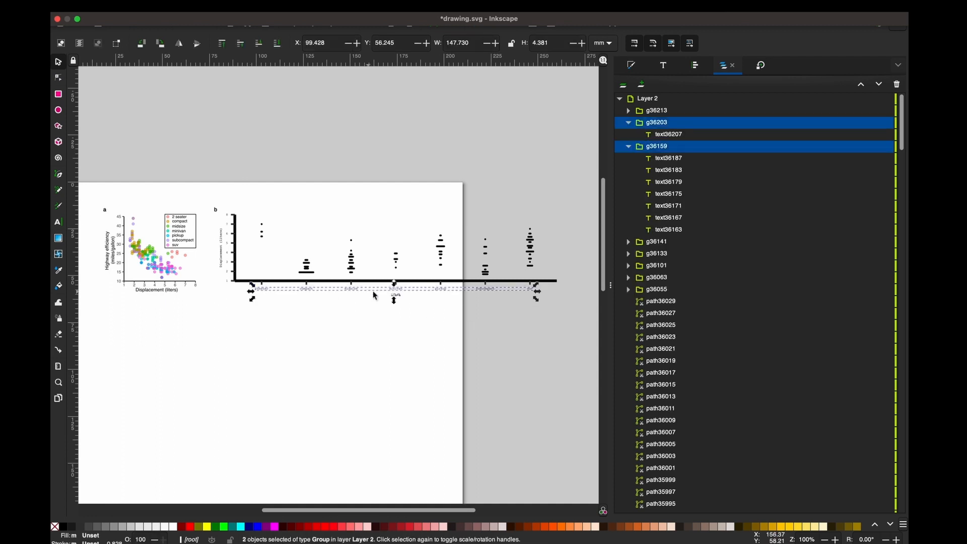
pyautogui.moveTo(399, 300); pyautogui.dragTo(399, 340)
pyautogui.moveTo(247, 203); pyautogui.dragTo(559, 299)
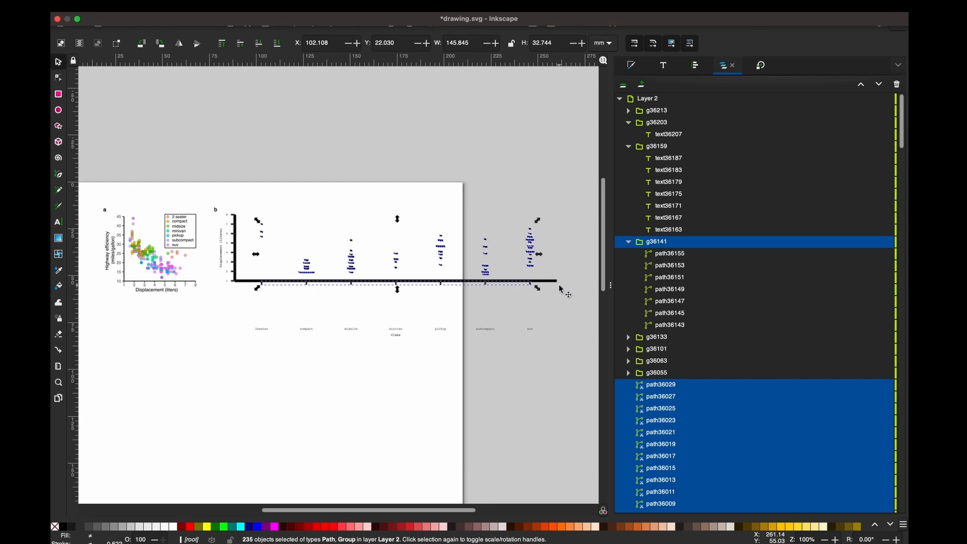
pyautogui.keyDown('shift'); pyautogui.click(554, 283); pyautogui.keyUp('shift')
pyautogui.moveTo(559, 259); pyautogui.dragTo(440, 261)
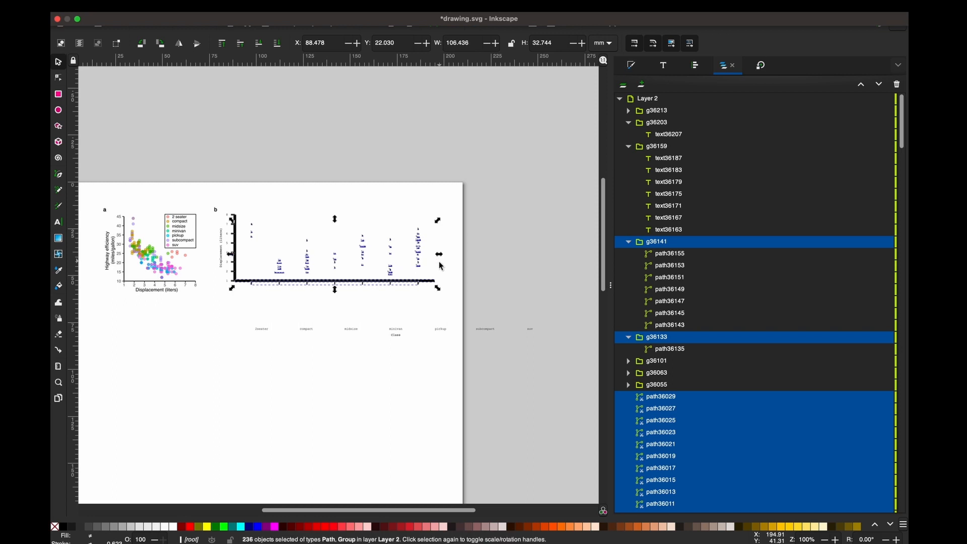
pyautogui.click(443, 378)
# - Select the uppermost 2seater data point in plot b and extend the selection to all matching points with Select Same
pyautogui.press('z')
pyautogui.moveTo(216, 211); pyautogui.dragTo(267, 253)
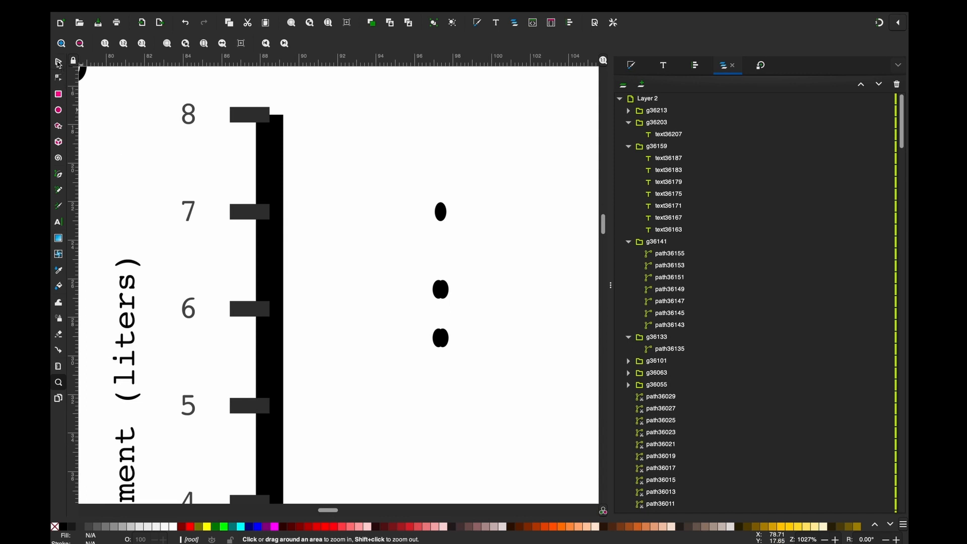
pyautogui.click(59, 63)
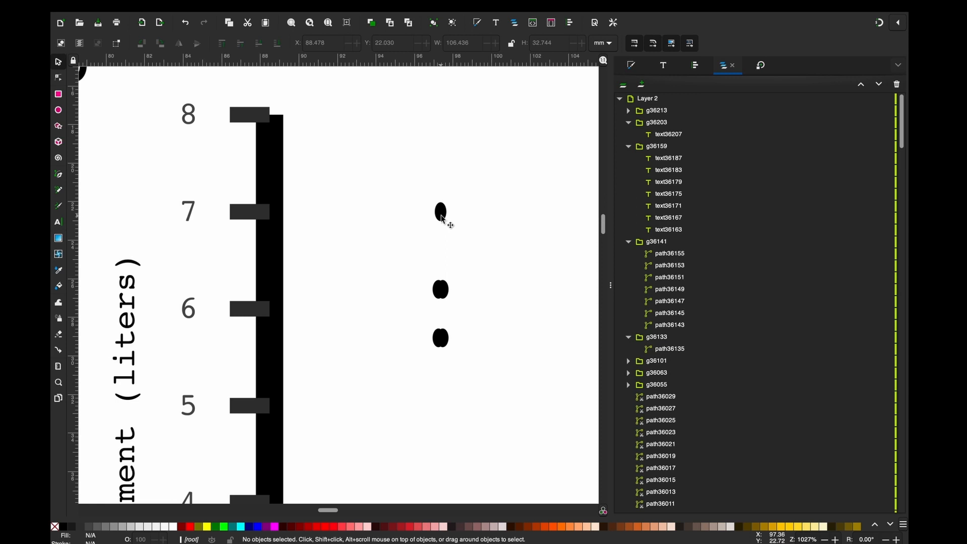
pyautogui.click(442, 215)
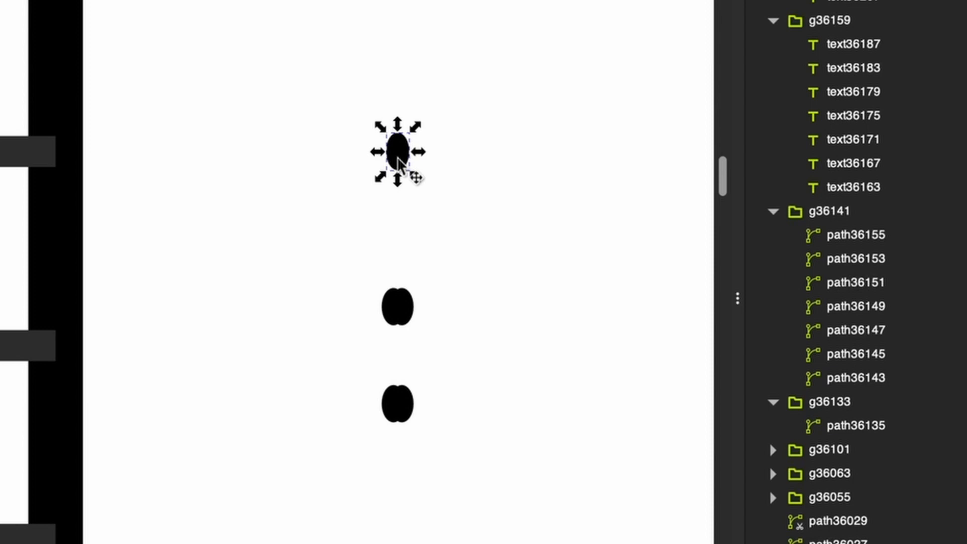
pyautogui.rightClick(399, 162)
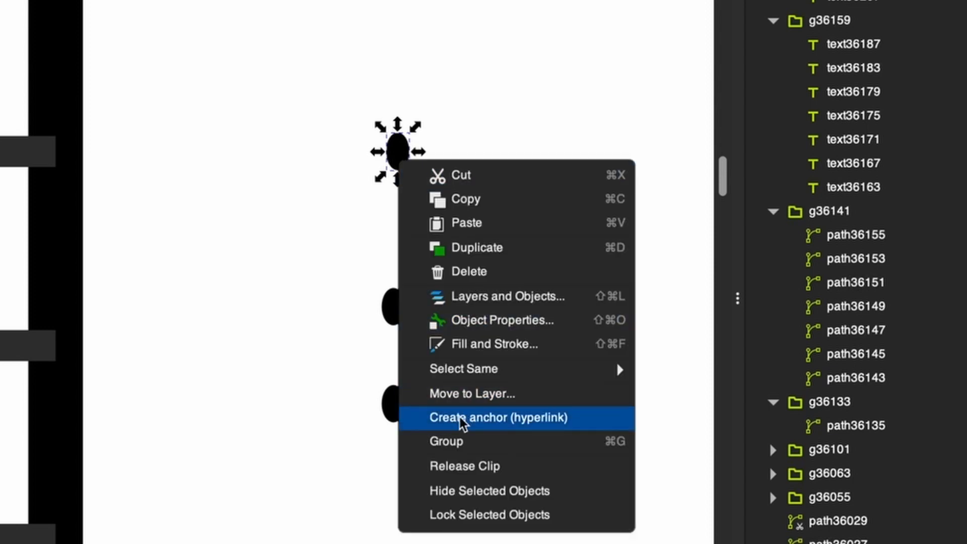
pyautogui.moveTo(622, 369)
pyautogui.click(670, 369)
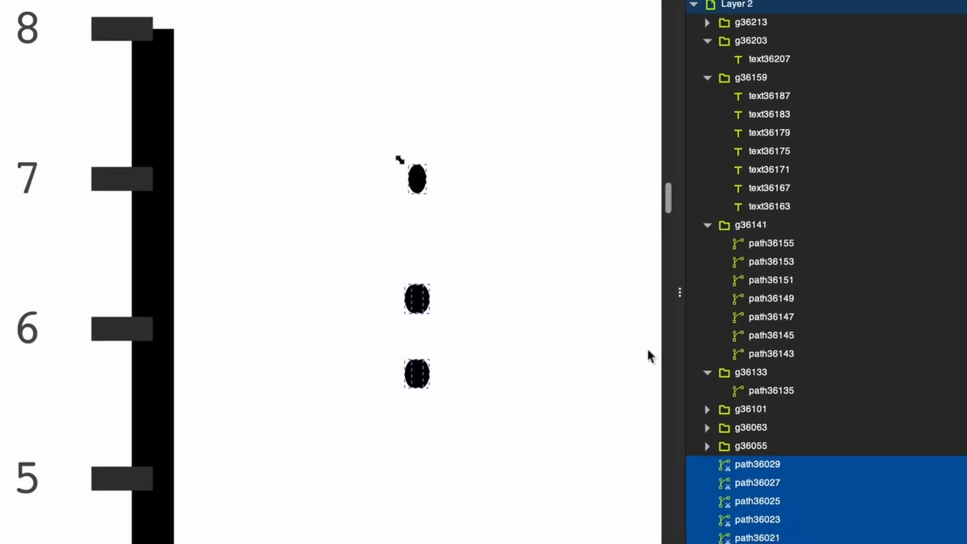
# - Inspect plot b at different zoom levels to check which data points are selected and how distorted they are
pyautogui.click(58, 383)
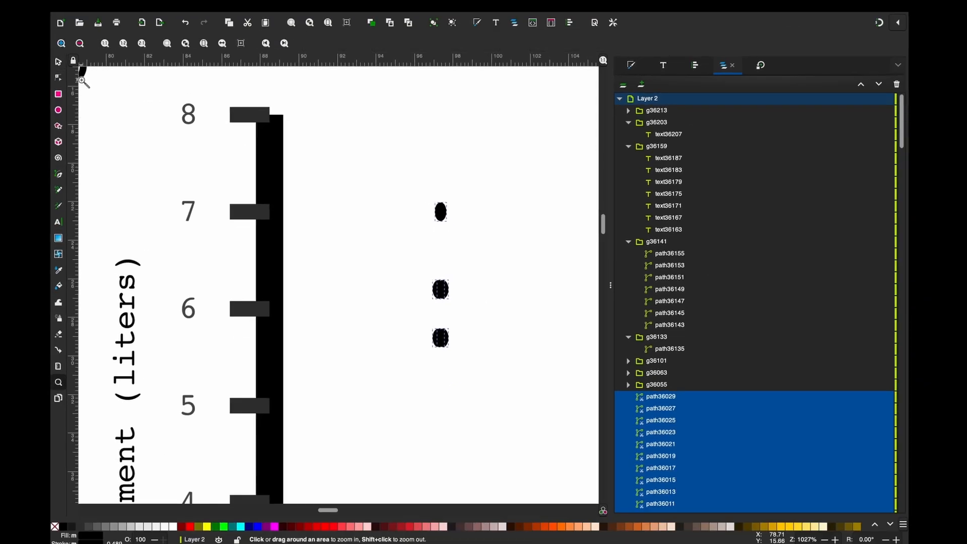
pyautogui.click(81, 44)
pyautogui.click(81, 44)
pyautogui.click(81, 44)
pyautogui.click(80, 44)
pyautogui.hscroll(5, 177, 190)
pyautogui.scroll(-2, 177, 190)
pyautogui.hscroll(-3, 176, 190)
pyautogui.scroll(3, 176, 190)
pyautogui.hscroll(1, 176, 190)
pyautogui.scroll(-2, 177, 190)
pyautogui.hscroll(-1, 177, 190)
pyautogui.moveTo(218, 221); pyautogui.dragTo(322, 320)
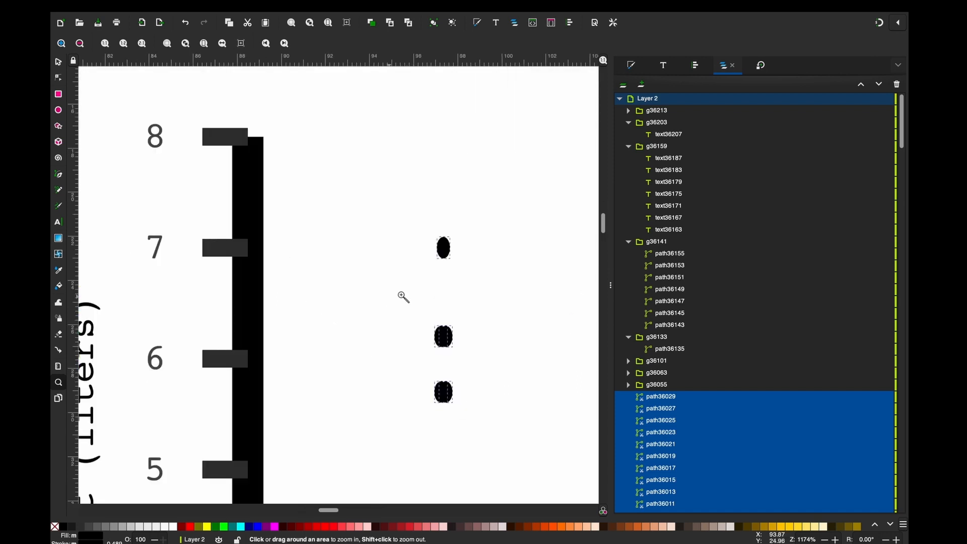
pyautogui.click(58, 61)
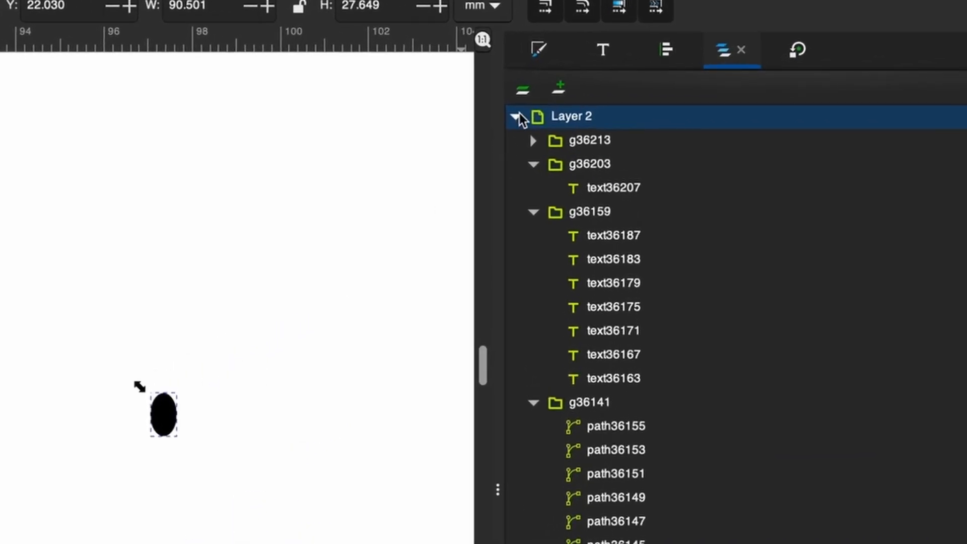
# - Scale each selected data point separately to 105.4% width and 100% height, repeating until the points look round and undoing the last application
pyautogui.click(799, 55)
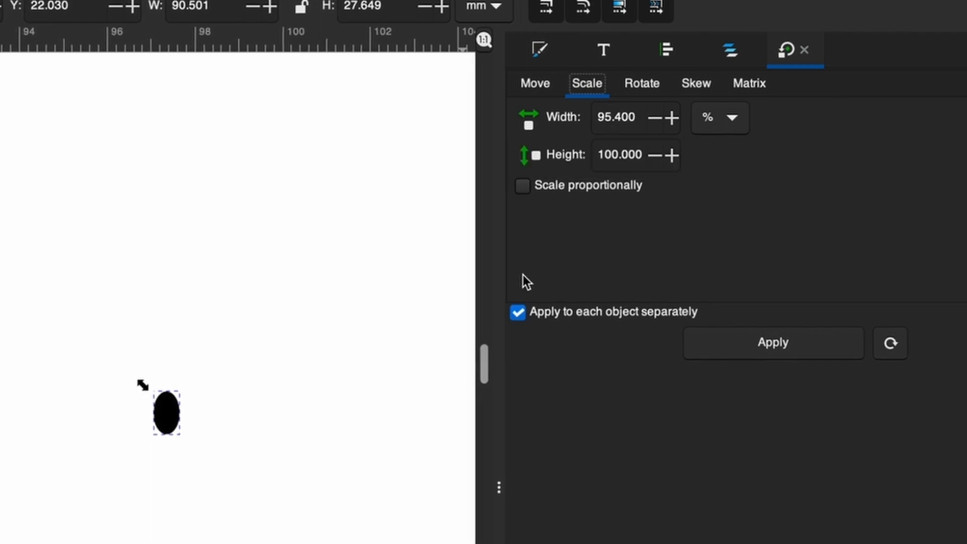
pyautogui.click(524, 312)
pyautogui.click(531, 311)
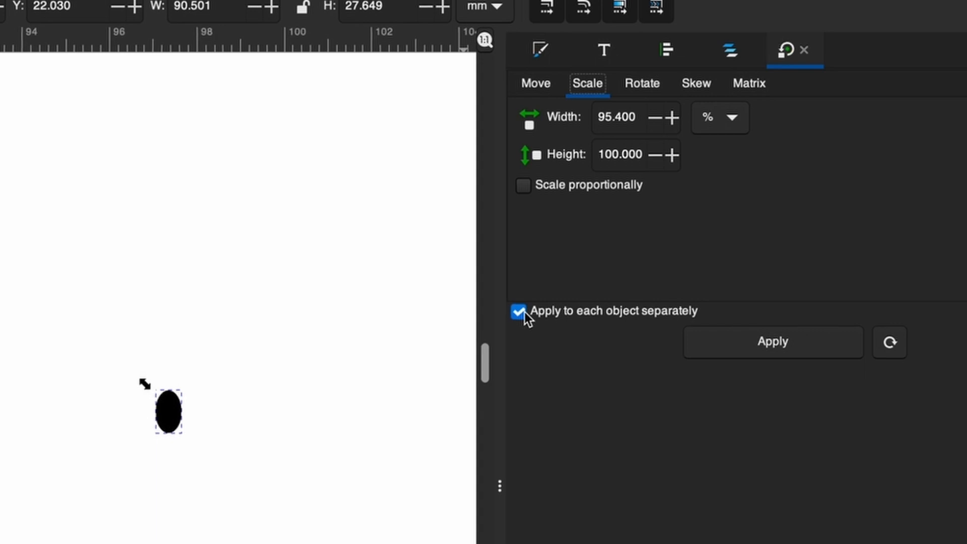
pyautogui.click(525, 312)
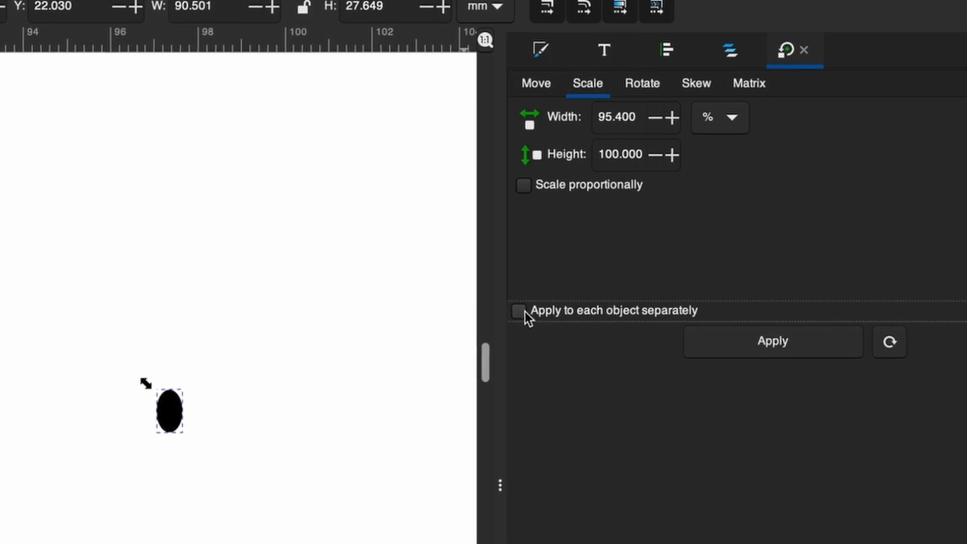
pyautogui.click(525, 312)
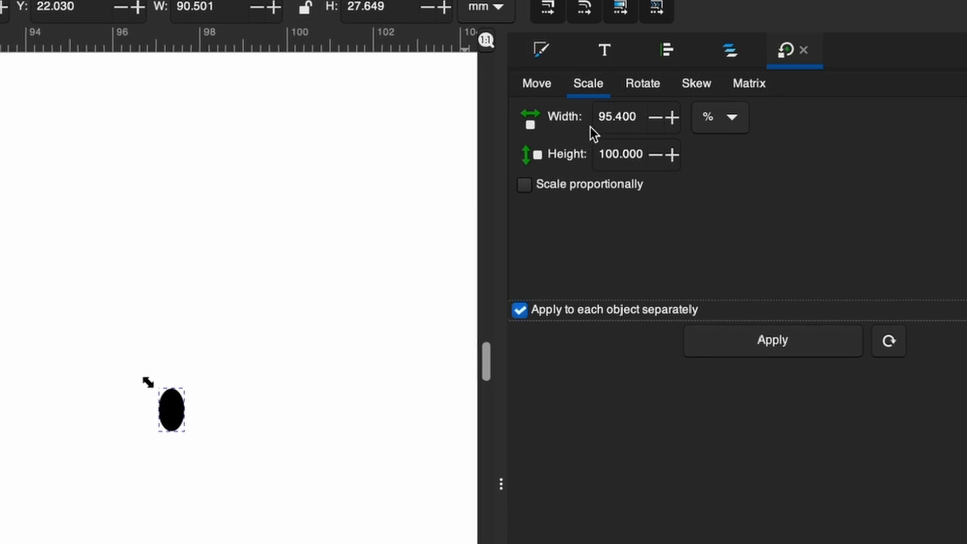
pyautogui.doubleClick(604, 117)
pyautogui.write('105')
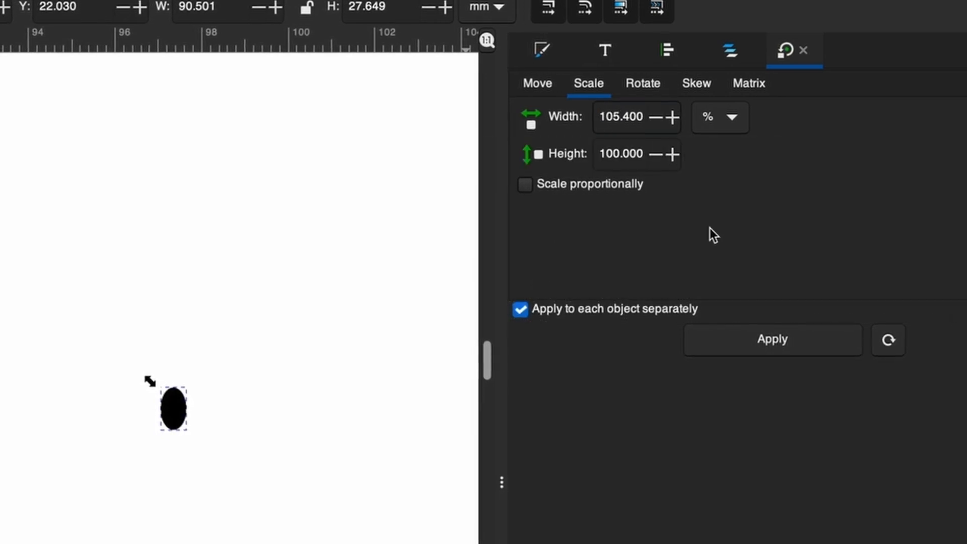
pyautogui.click(786, 341)
pyautogui.click(787, 342)
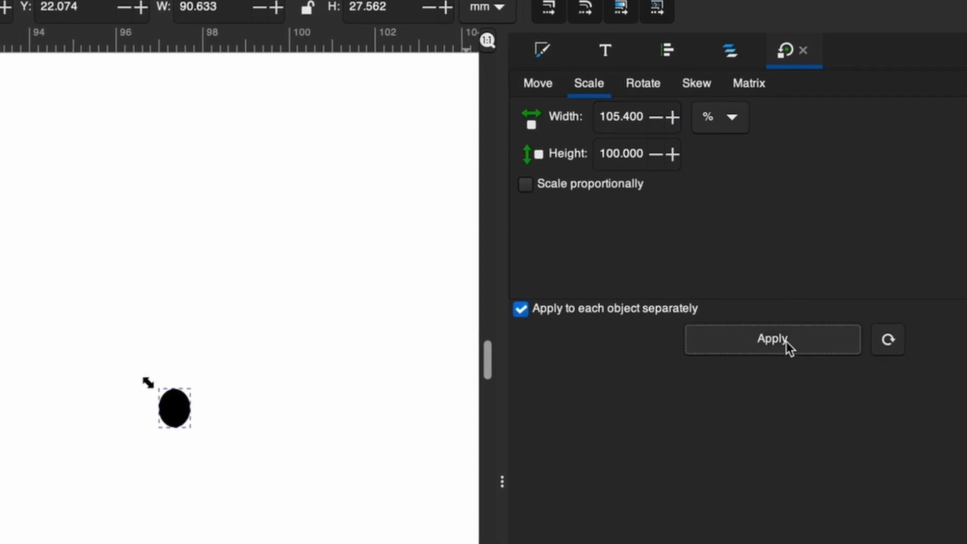
pyautogui.click(786, 341)
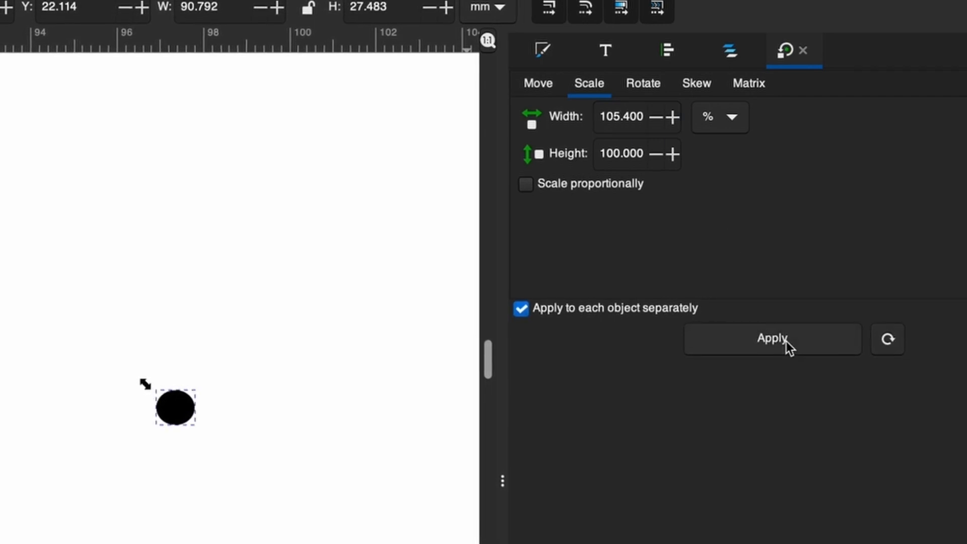
pyautogui.hotkey('ctrl', 'z')
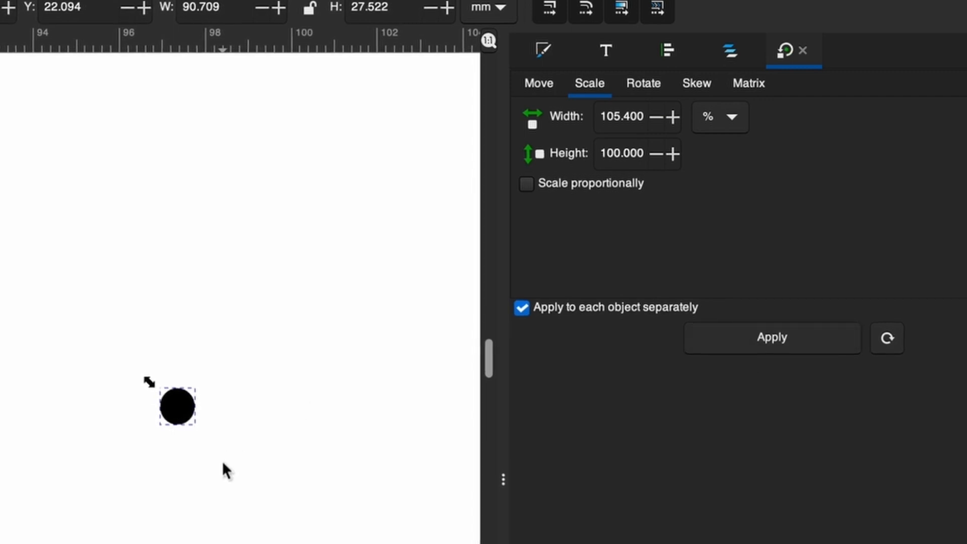
# - Lower the opacity of the selected data points in plot b to 41.6%
pyautogui.press('b')
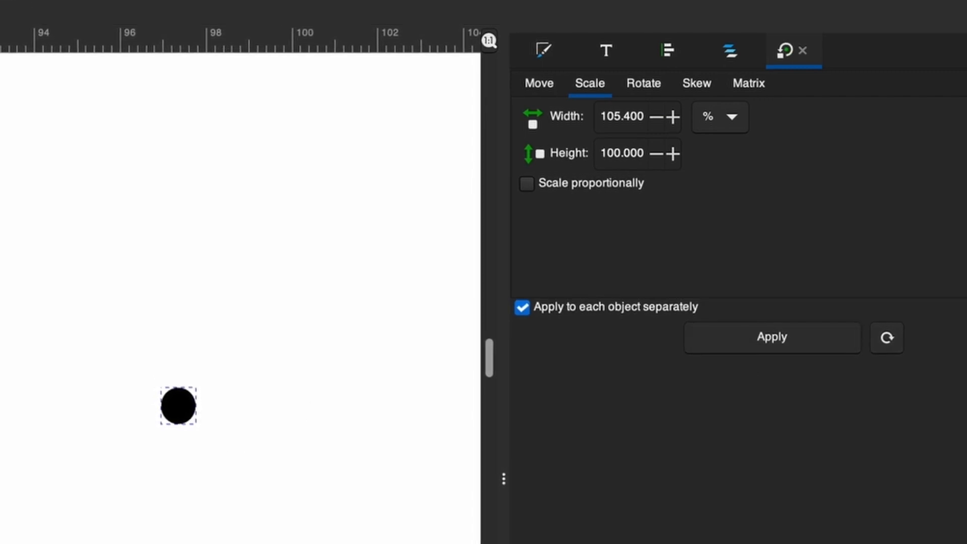
pyautogui.press('-')
pyautogui.press('-')
pyautogui.scroll(-6, 248, 222)
pyautogui.hscroll(3, 247, 222)
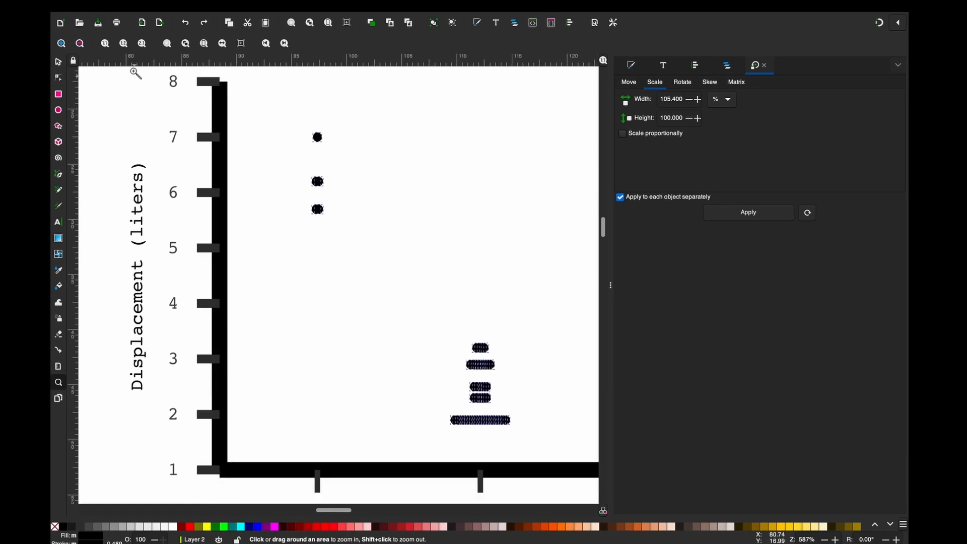
pyautogui.scroll(3, 126, 107)
pyautogui.hscroll(-2, 126, 107)
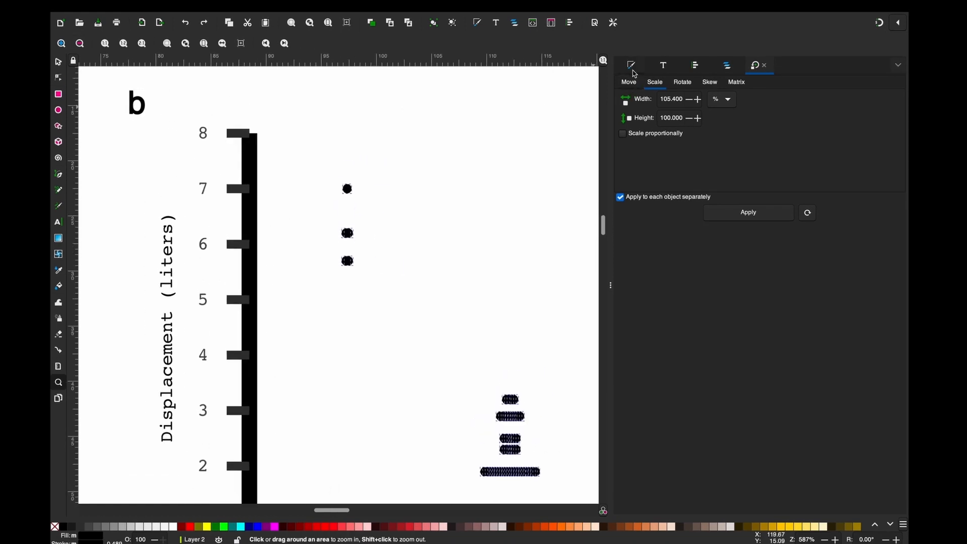
pyautogui.click(632, 69)
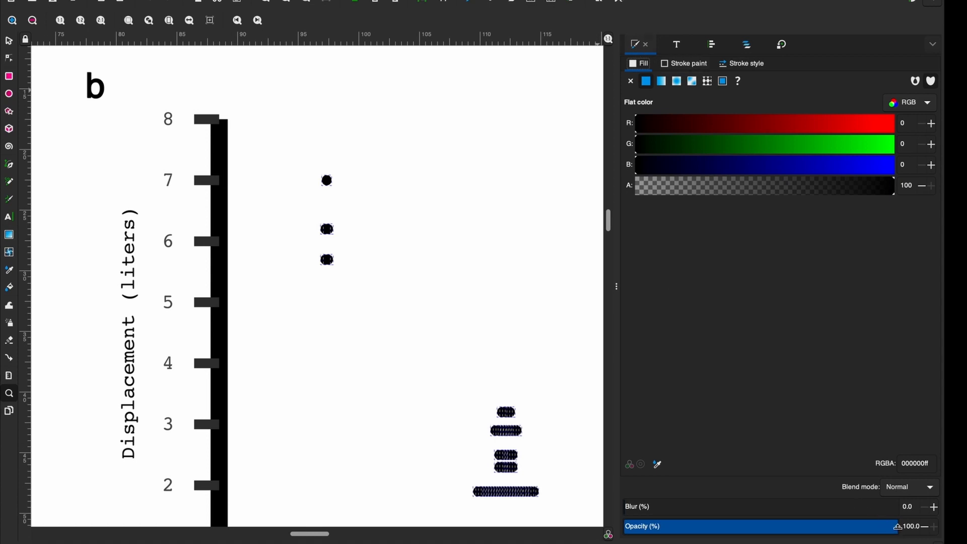
pyautogui.moveTo(897, 526); pyautogui.dragTo(739, 528)
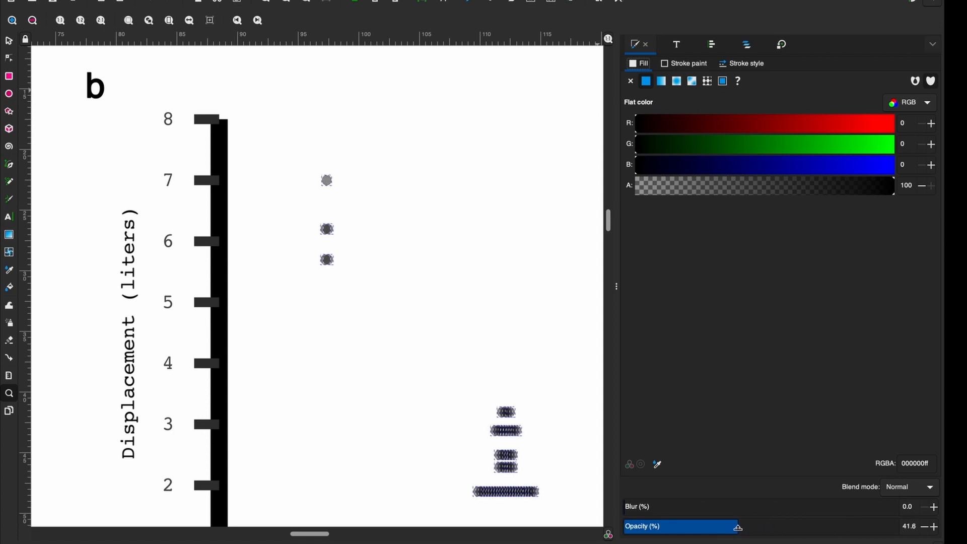
# - Select all data points of plot b and enlarge each one separately to 105% width and height, applying the scaling repeatedly
pyautogui.click(9, 43)
pyautogui.press('5')
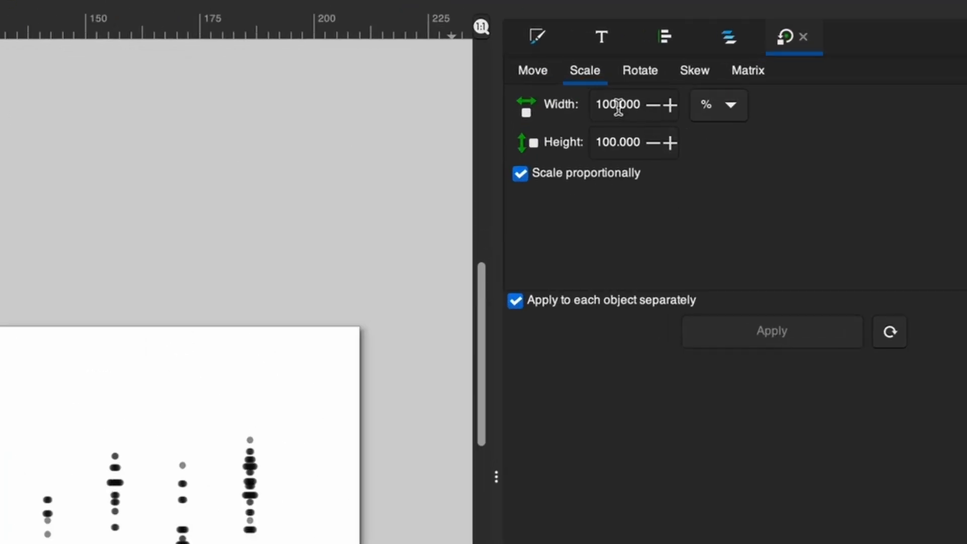
pyautogui.click(612, 104)
pyautogui.write('5')
pyautogui.click(521, 174)
pyautogui.click(521, 174)
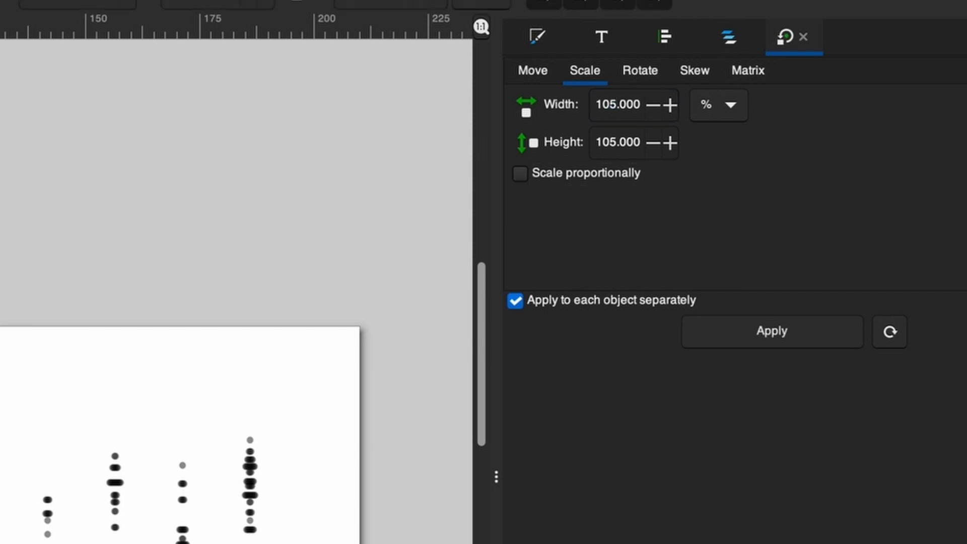
pyautogui.moveTo(0, 385); pyautogui.dragTo(278, 543)
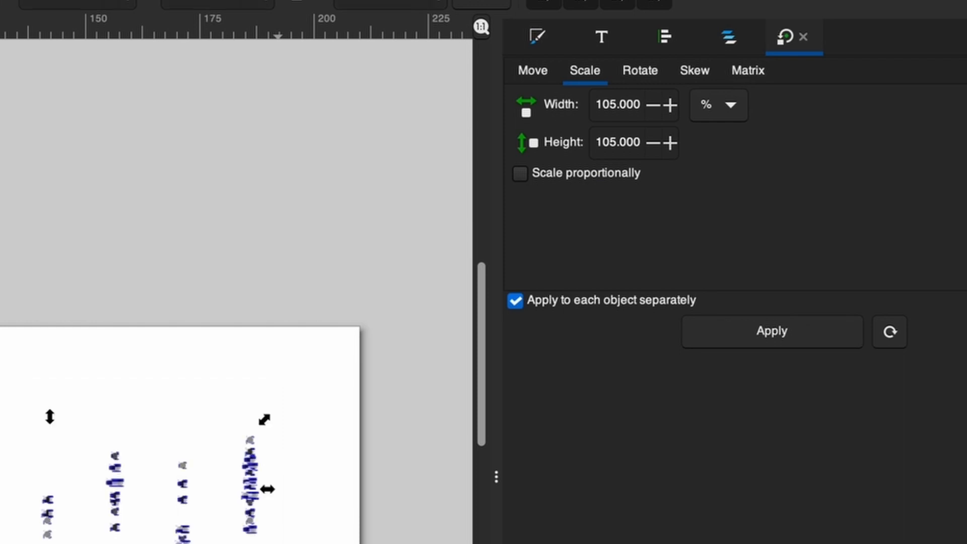
pyautogui.click(756, 337)
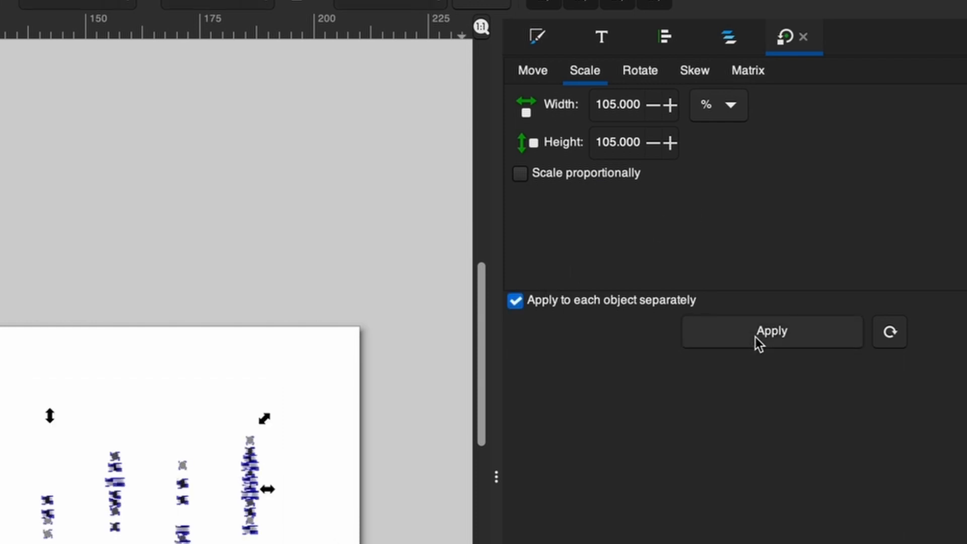
pyautogui.click(756, 337)
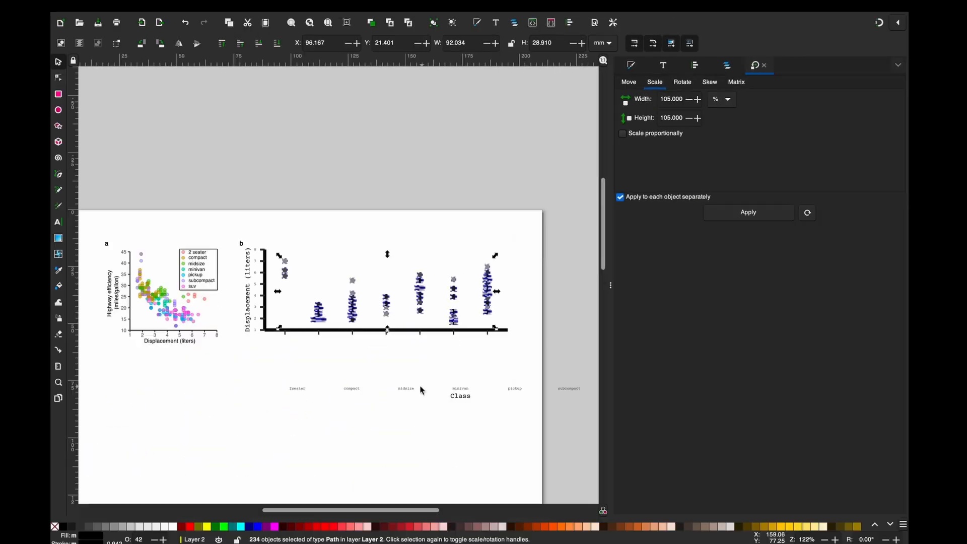
pyautogui.click(404, 366)
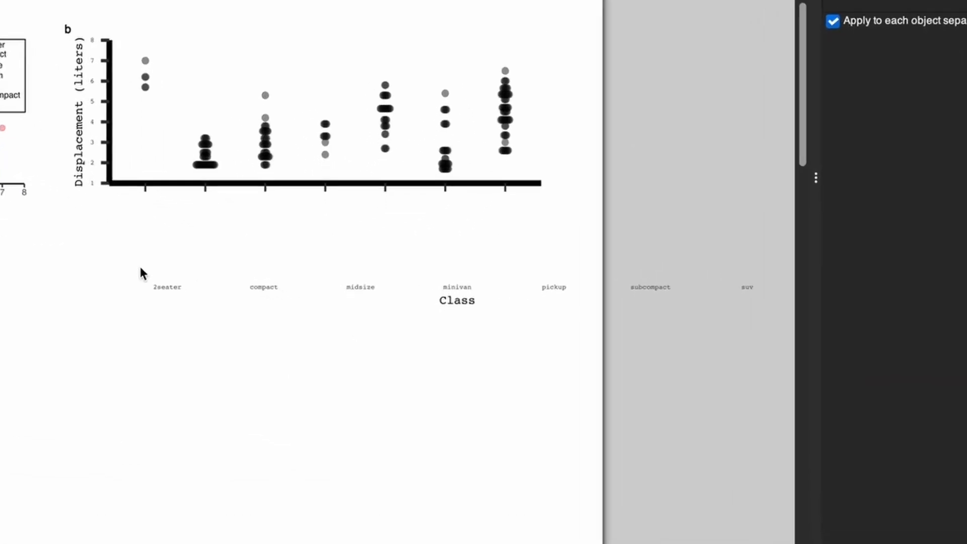
# - Ungroup the x-axis tick marks of plot b
pyautogui.click(120, 170)
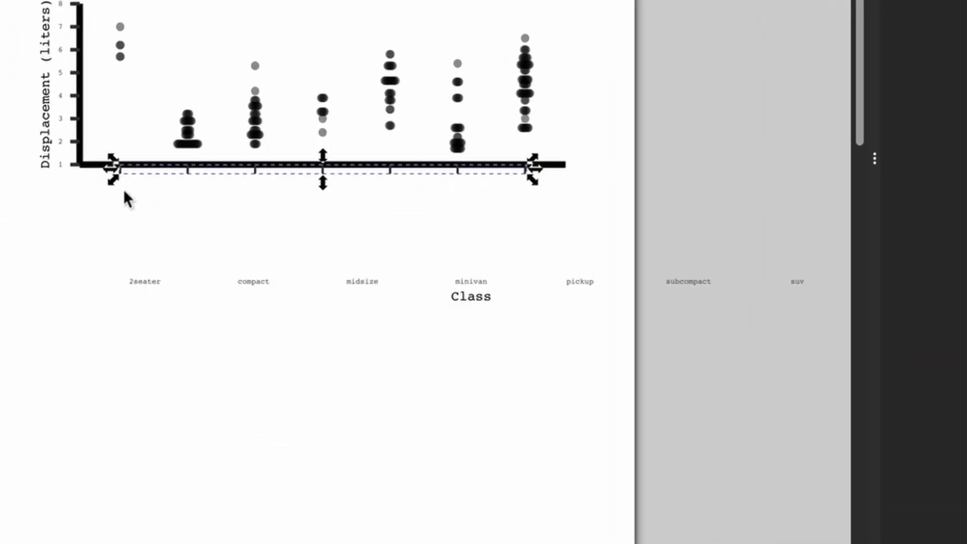
pyautogui.rightClick(185, 169)
pyautogui.click(231, 471)
pyautogui.click(156, 332)
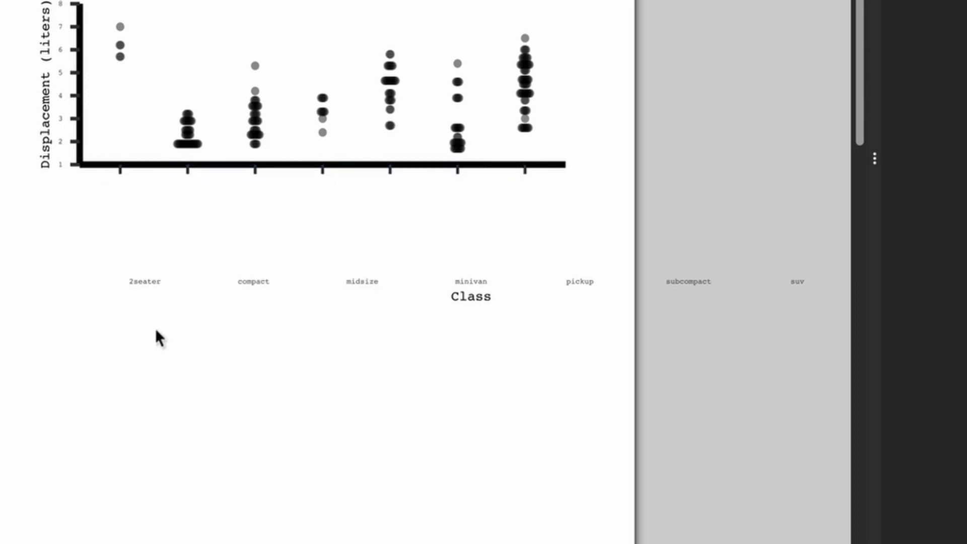
# - Move the category labels up so that 2seater sits beneath the first tick mark, and ungroup them
pyautogui.moveTo(140, 283); pyautogui.dragTo(115, 218)
pyautogui.rightClick(114, 219)
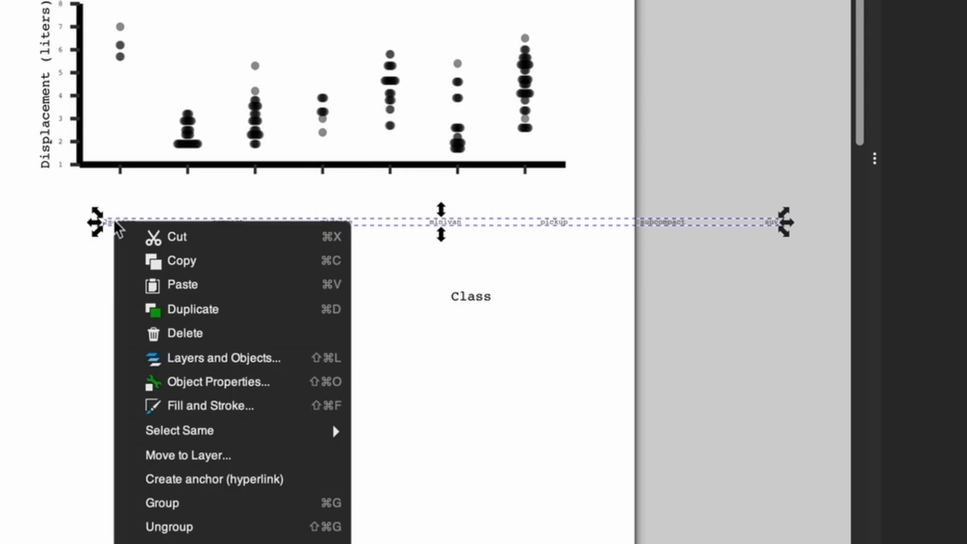
pyautogui.click(188, 525)
pyautogui.click(366, 396)
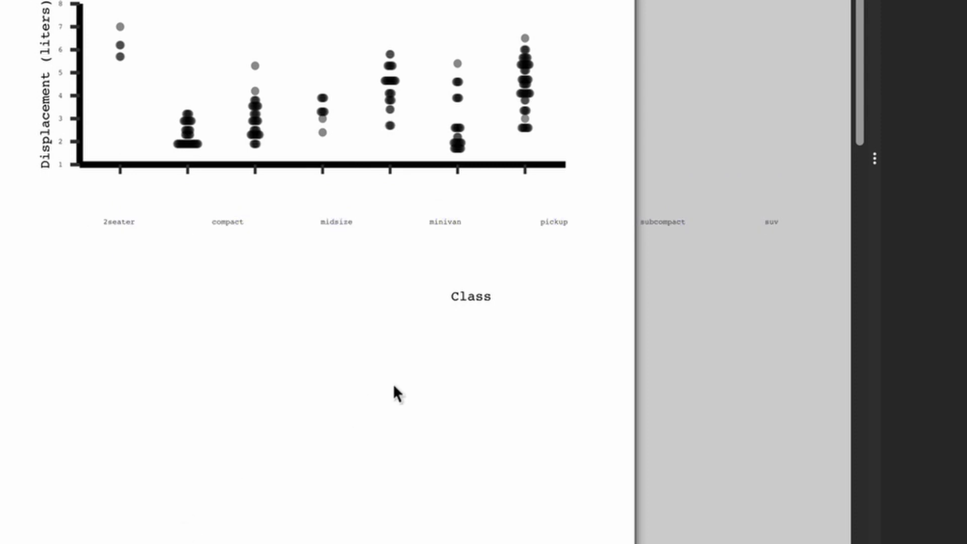
# - Spread the category labels in order below the plot, move the Class title lower, and place suv beneath the last tick mark
pyautogui.moveTo(222, 220); pyautogui.dragTo(146, 276)
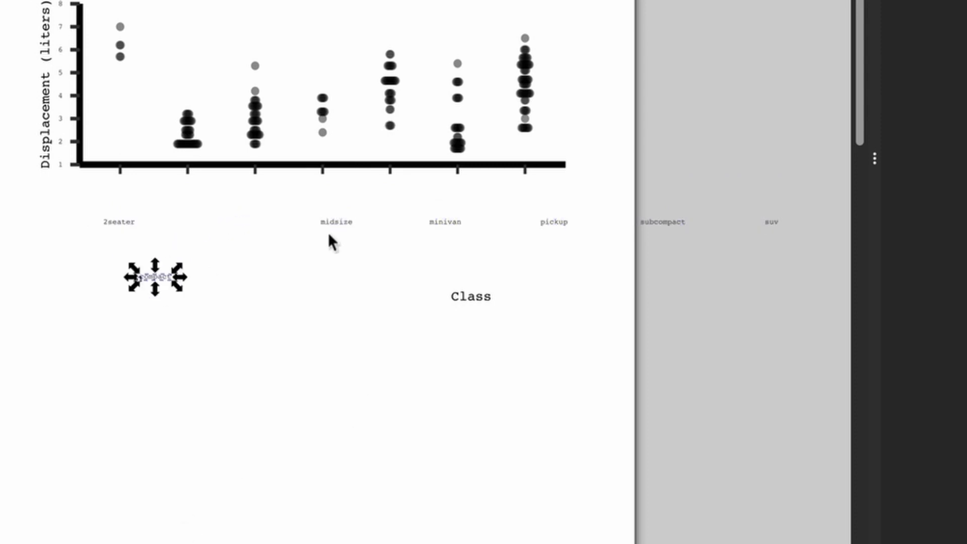
pyautogui.moveTo(332, 223); pyautogui.dragTo(198, 333)
pyautogui.moveTo(443, 229); pyautogui.dragTo(254, 360)
pyautogui.moveTo(445, 316); pyautogui.dragTo(283, 515)
pyautogui.moveTo(549, 227); pyautogui.dragTo(338, 372)
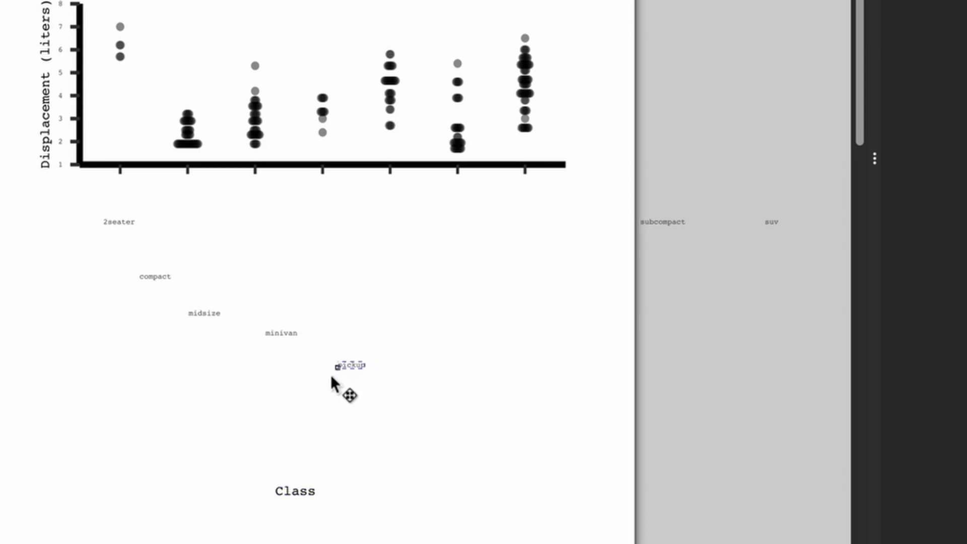
pyautogui.moveTo(665, 222); pyautogui.dragTo(413, 401)
pyautogui.moveTo(764, 227); pyautogui.dragTo(521, 190)
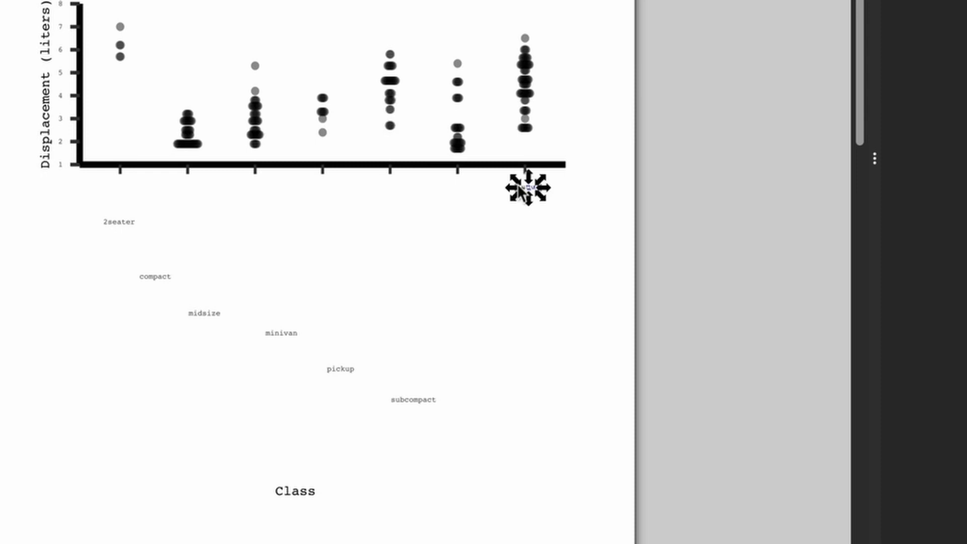
# - Center the 2seater label horizontally on the first x-axis tick mark, aligning relative to the first selected object
pyautogui.click(119, 171)
pyautogui.click(120, 223)
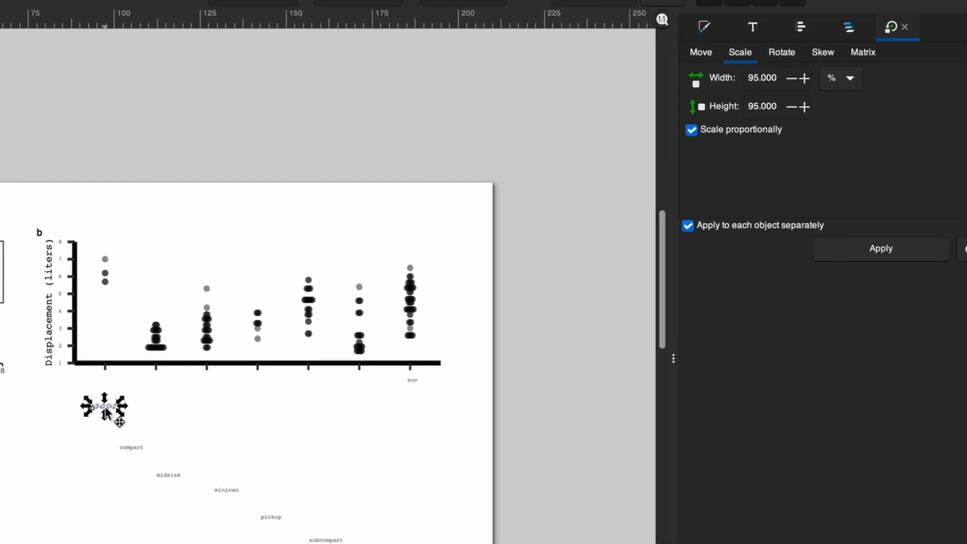
pyautogui.click(105, 366)
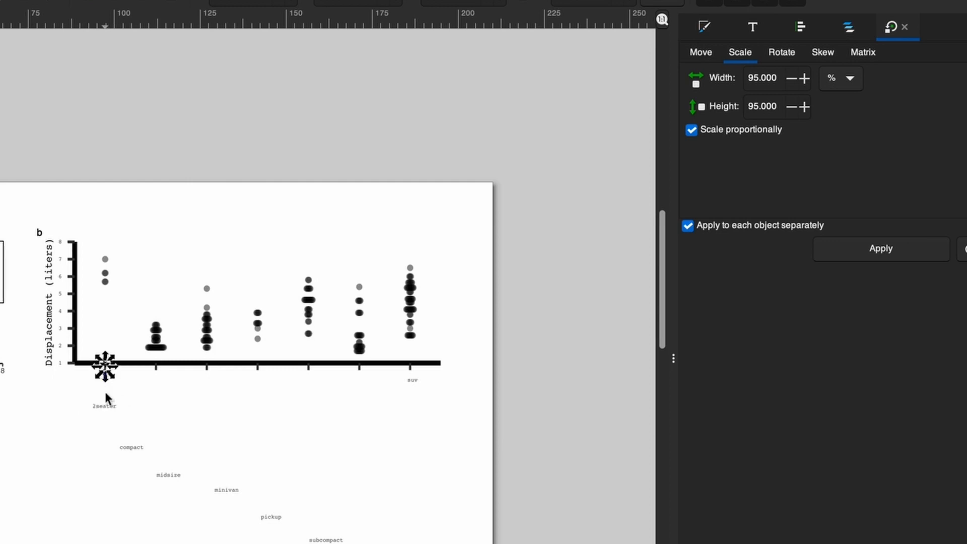
pyautogui.keyDown('shift'); pyautogui.click(107, 409); pyautogui.keyUp('shift')
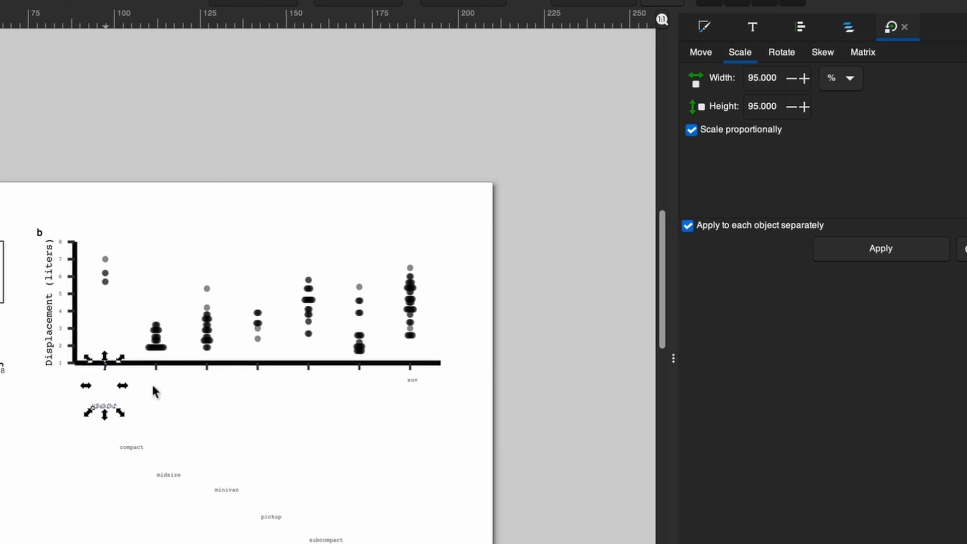
pyautogui.click(799, 28)
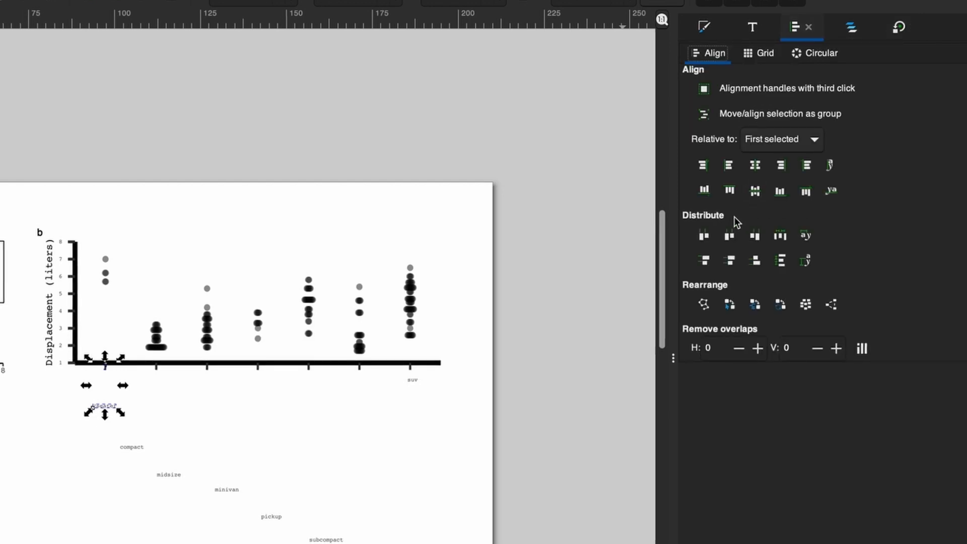
pyautogui.click(758, 168)
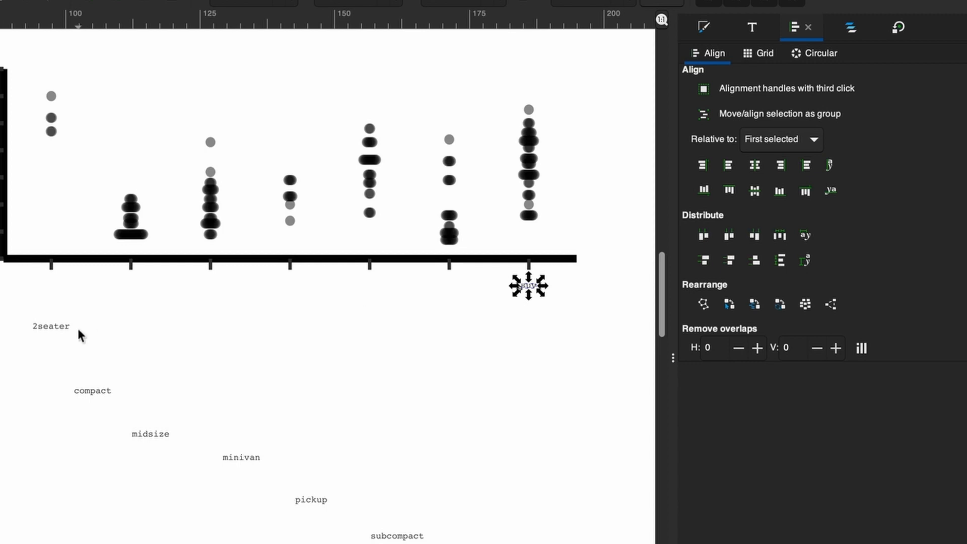
# - Align the top edges of all seven category labels to suv and distribute their centers evenly in the horizontal direction
pyautogui.moveTo(17, 305); pyautogui.dragTo(459, 543)
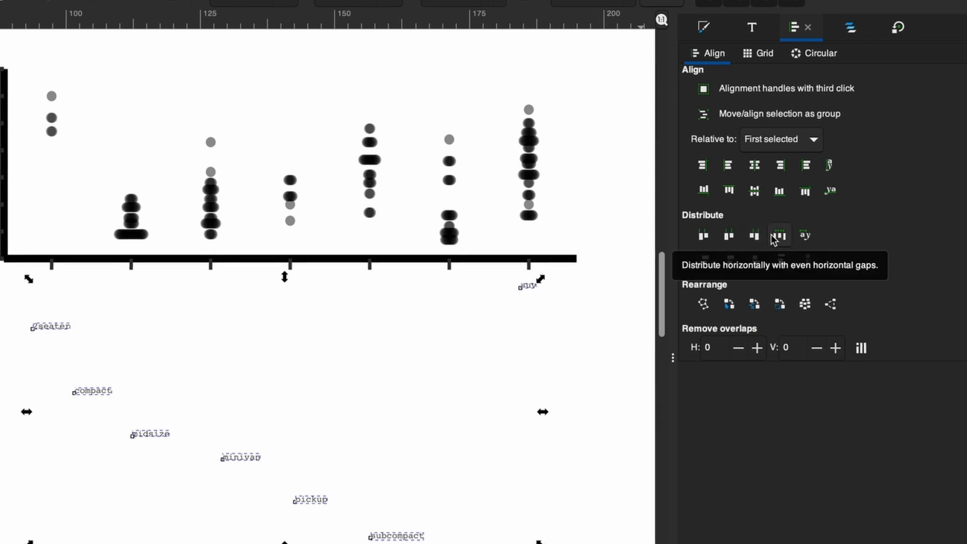
pyautogui.click(729, 190)
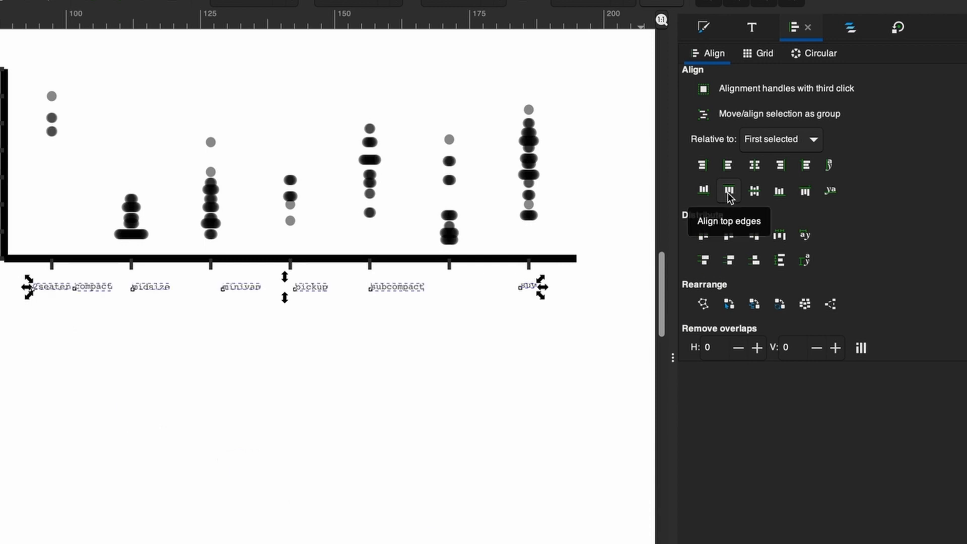
pyautogui.click(730, 237)
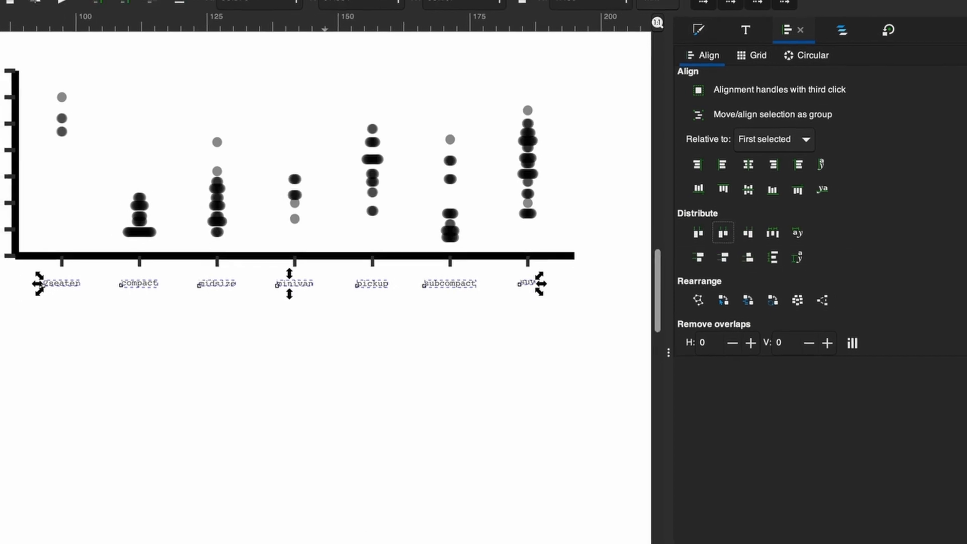
pyautogui.click(274, 504)
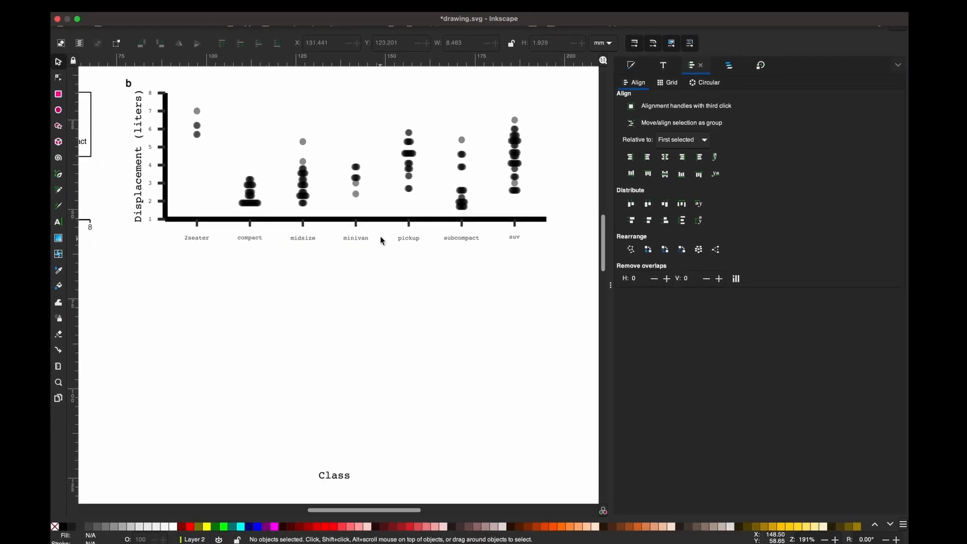
# - Center the Class title horizontally on the x-axis line and move it up to just below the category labels
pyautogui.click(386, 220)
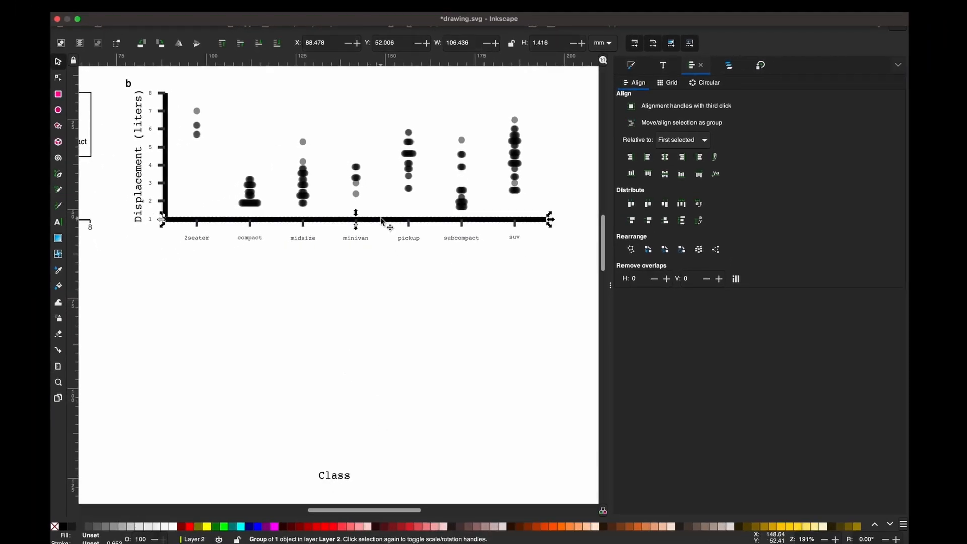
pyautogui.keyDown('shift'); pyautogui.click(328, 477); pyautogui.keyUp('shift')
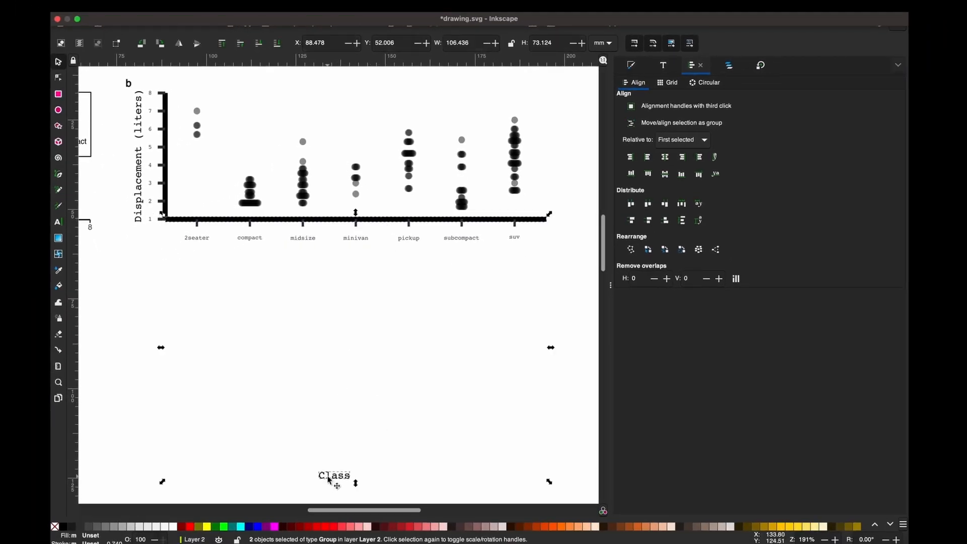
pyautogui.click(667, 160)
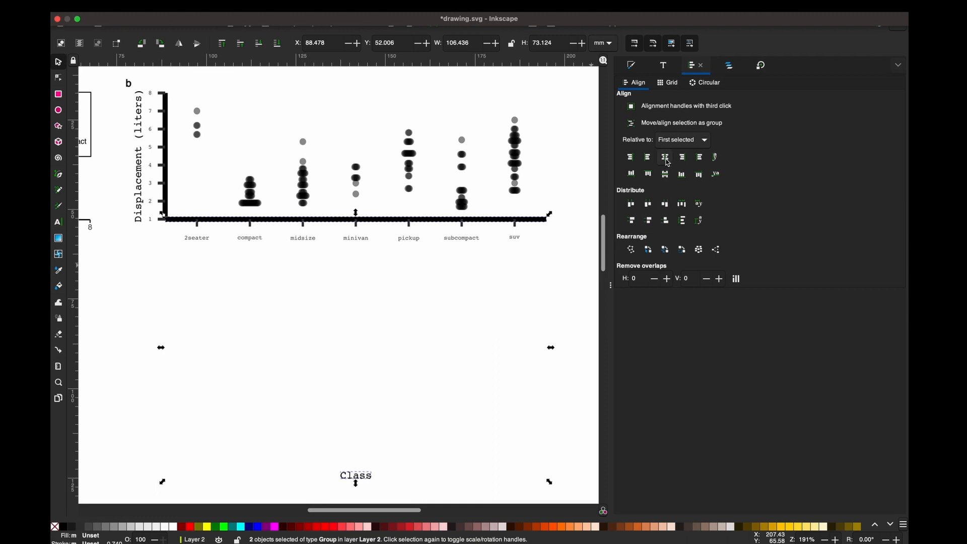
pyautogui.click(388, 479)
pyautogui.click(369, 479)
pyautogui.moveTo(373, 478); pyautogui.dragTo(377, 253)
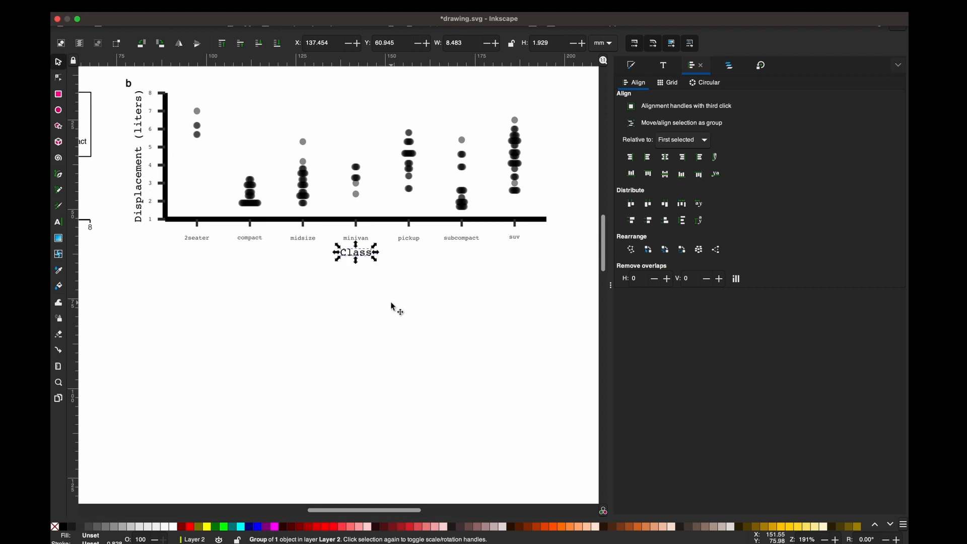
pyautogui.press('Escape')
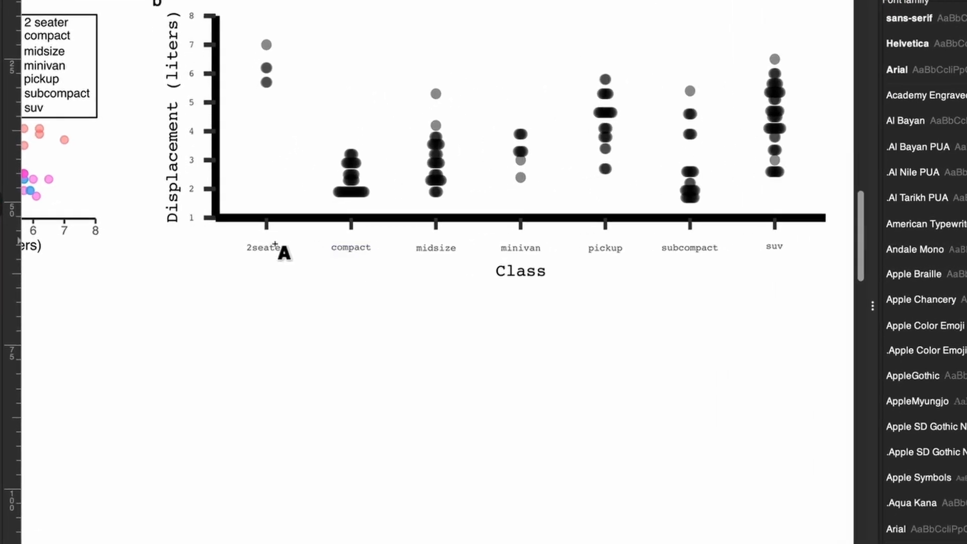
# - Select all text objects of plot b by matching the 2seater label's object type and remove their manual kerns
pyautogui.click(272, 247)
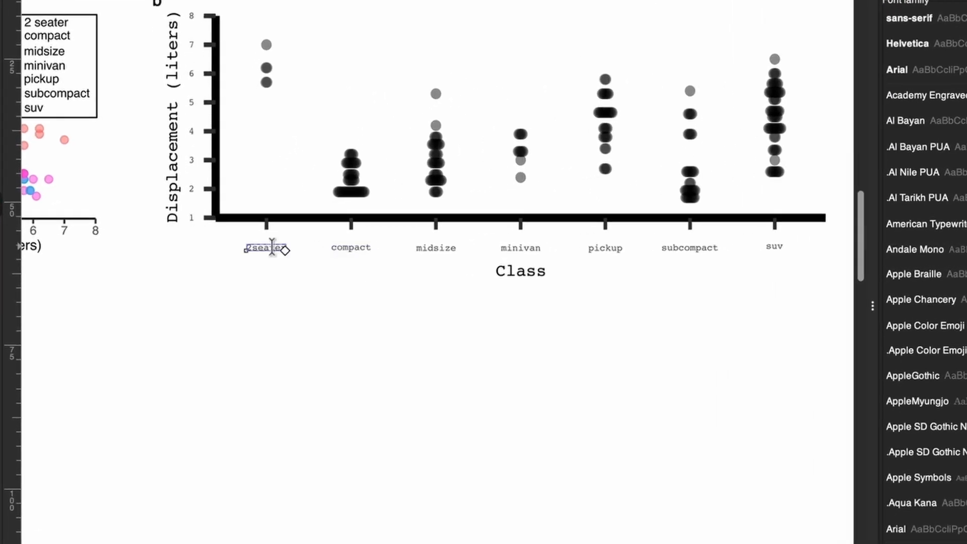
pyautogui.rightClick(272, 246)
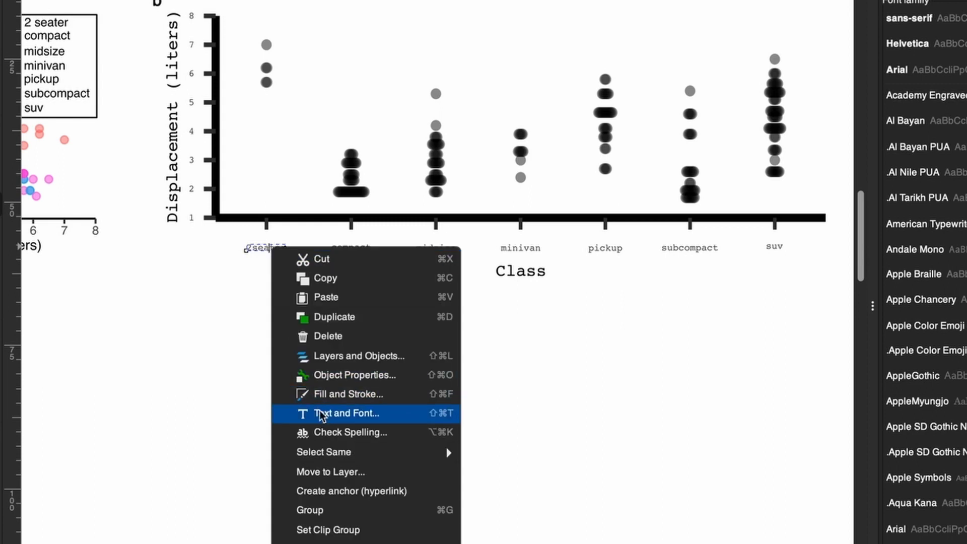
pyautogui.moveTo(336, 452)
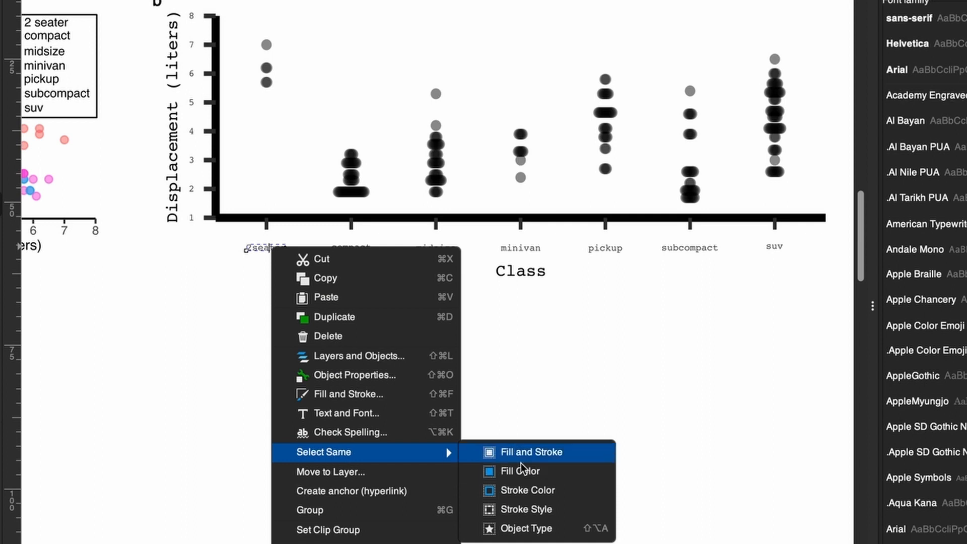
pyautogui.click(524, 528)
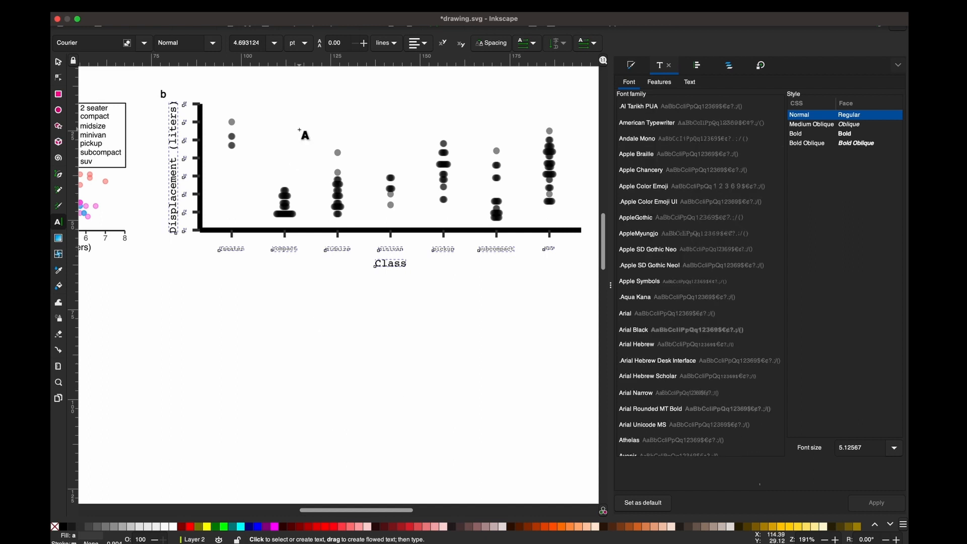
pyautogui.moveTo(348, 2)
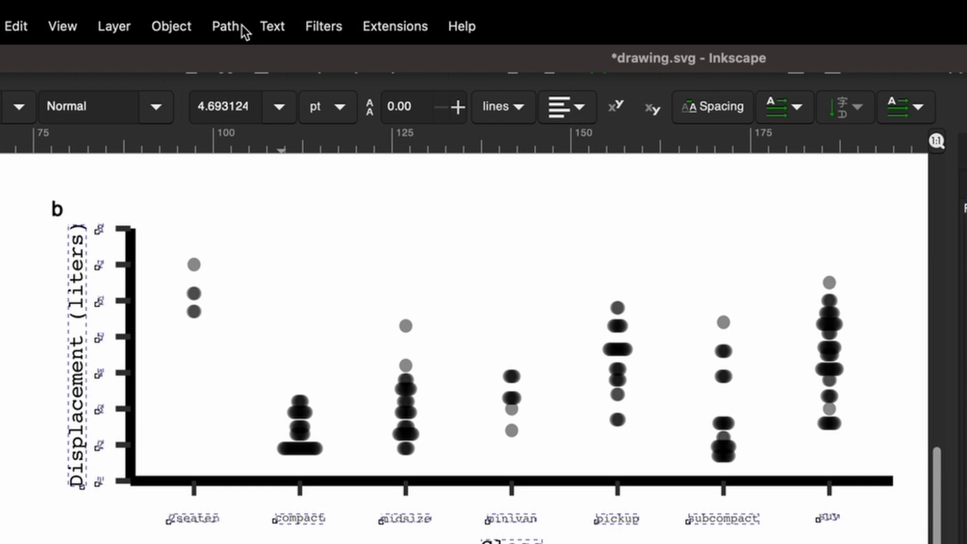
pyautogui.click(275, 29)
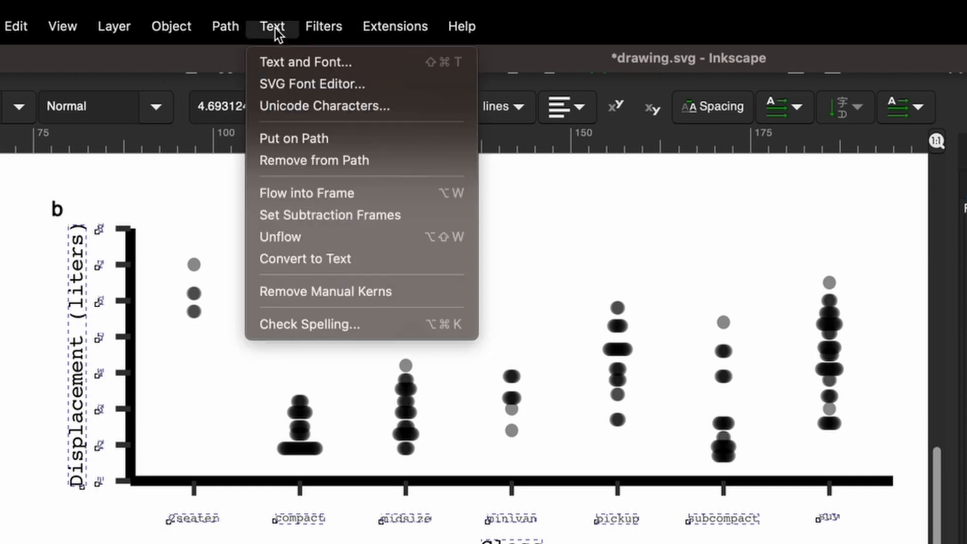
pyautogui.click(289, 293)
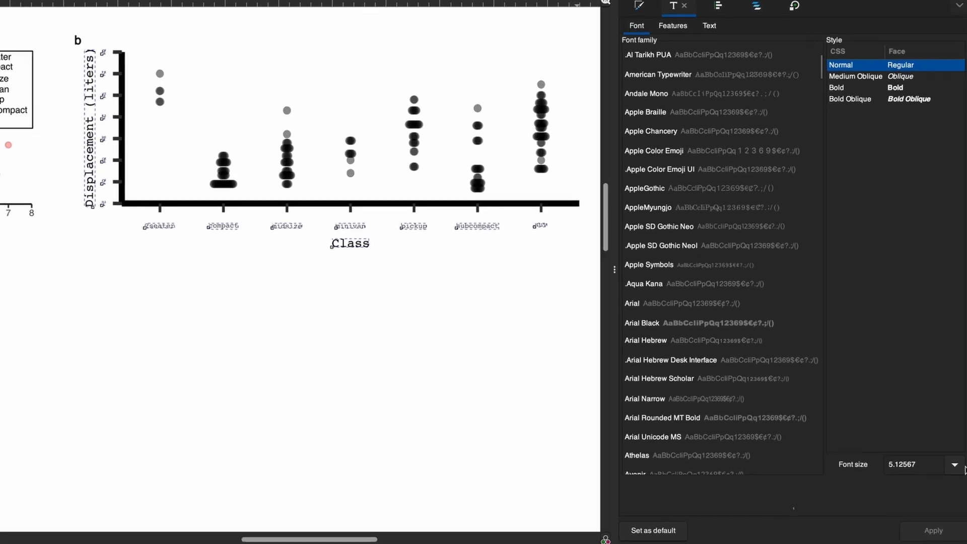
# - Set all selected text in plot b to Helvetica Regular at font size 7
pyautogui.click(955, 465)
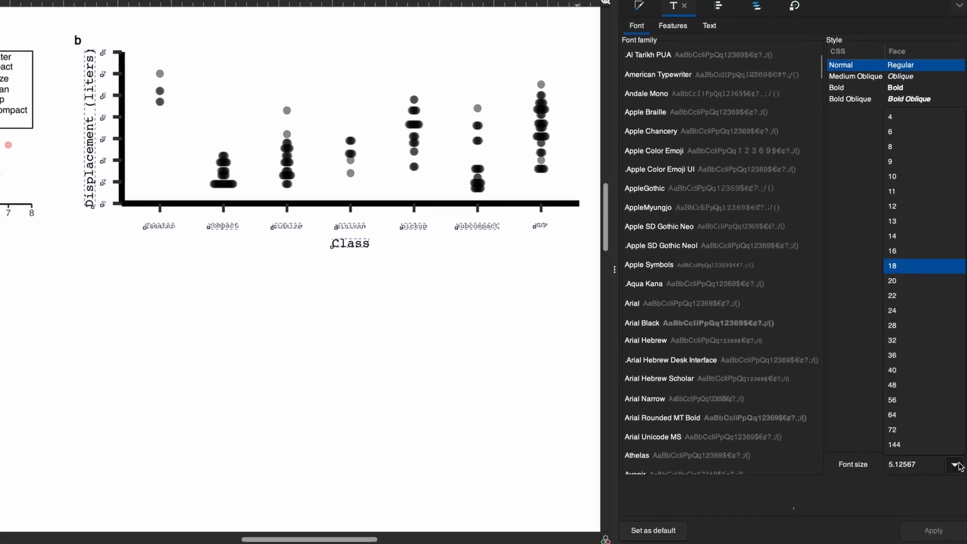
pyautogui.click(916, 464)
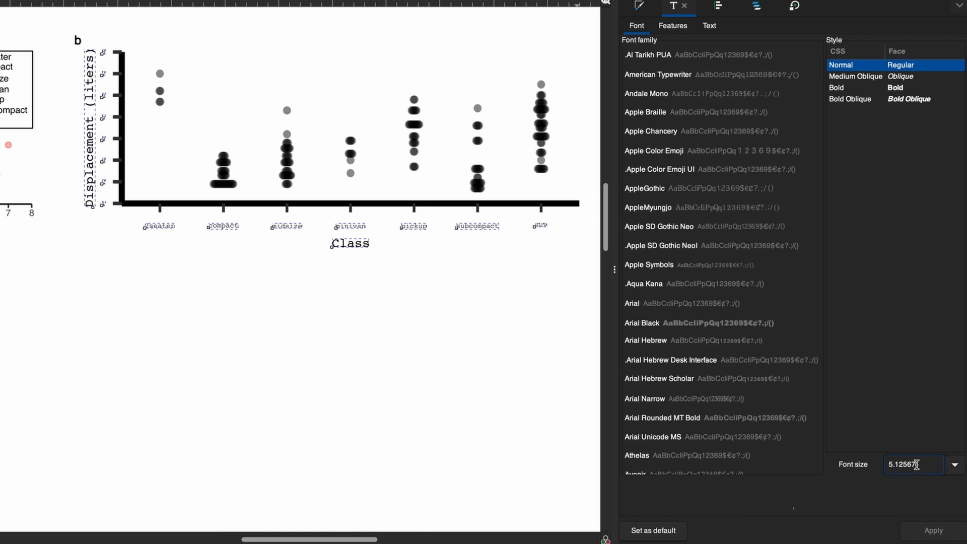
pyautogui.moveTo(926, 464); pyautogui.dragTo(879, 464)
pyautogui.write('7')
pyautogui.press('Return')
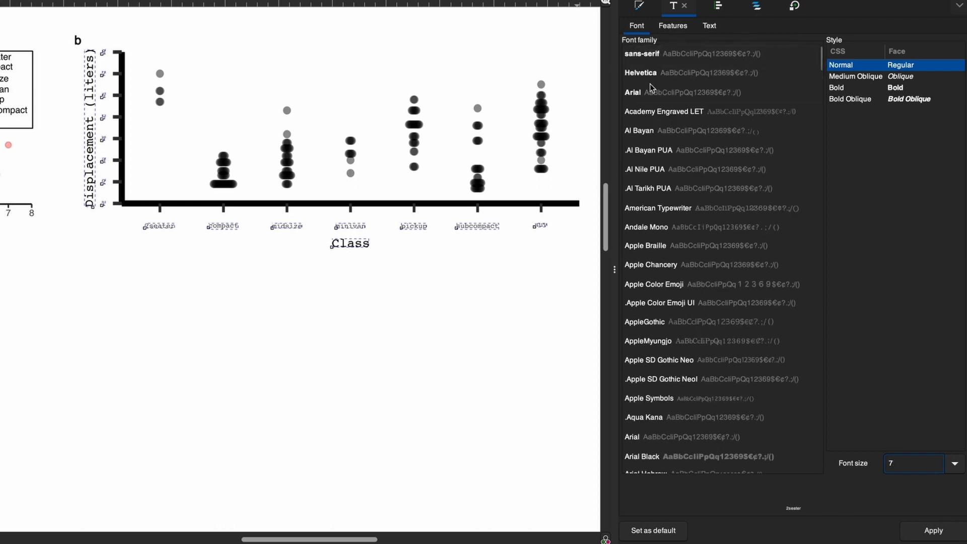
pyautogui.click(934, 532)
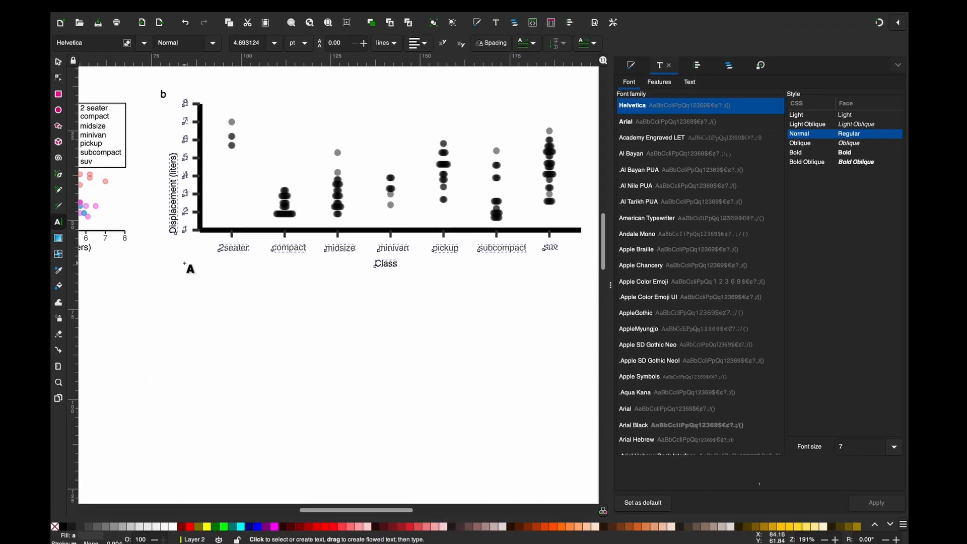
pyautogui.click(58, 62)
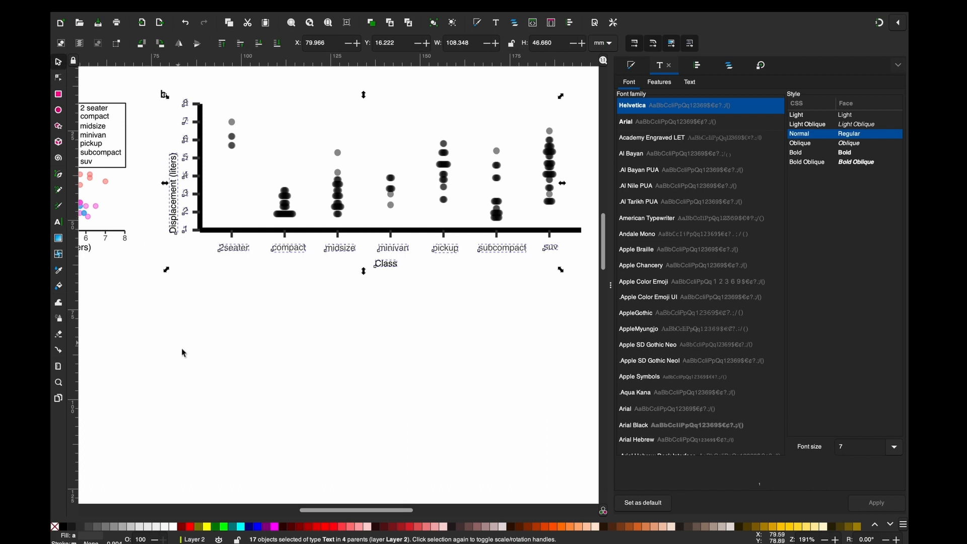
pyautogui.click(210, 325)
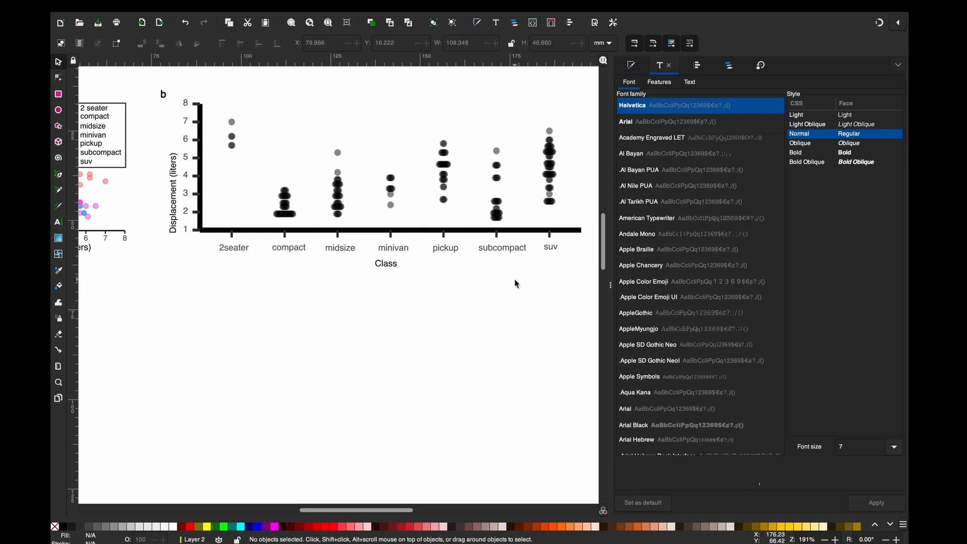
# - Center the Displacement (liters) title vertically on the y-axis line
pyautogui.click(174, 219)
pyautogui.click(200, 198)
pyautogui.keyDown('shift'); pyautogui.click(174, 184); pyautogui.keyUp('shift')
pyautogui.click(697, 65)
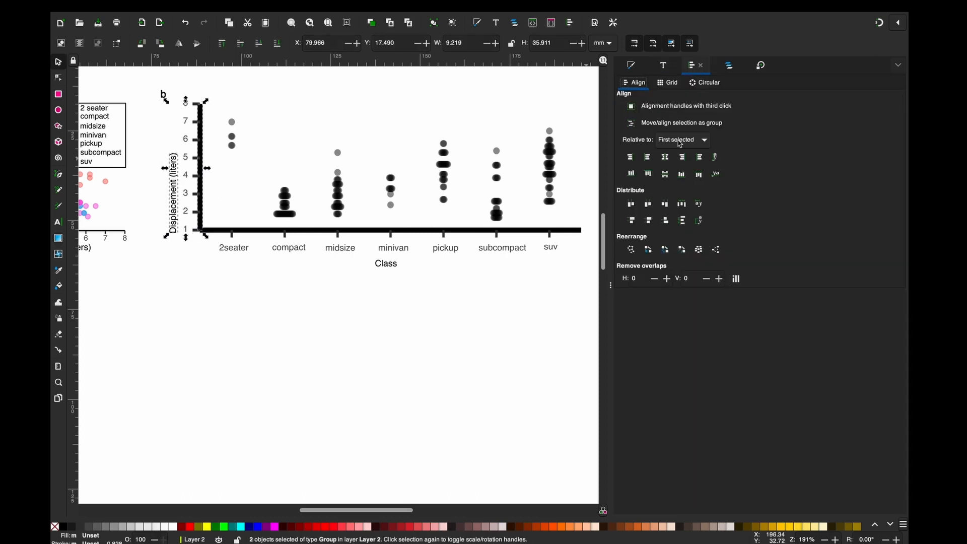
pyautogui.click(665, 174)
# - Move the category labels and the Class title together slightly up toward the x-axis
pyautogui.click(295, 309)
pyautogui.moveTo(574, 312); pyautogui.dragTo(198, 244)
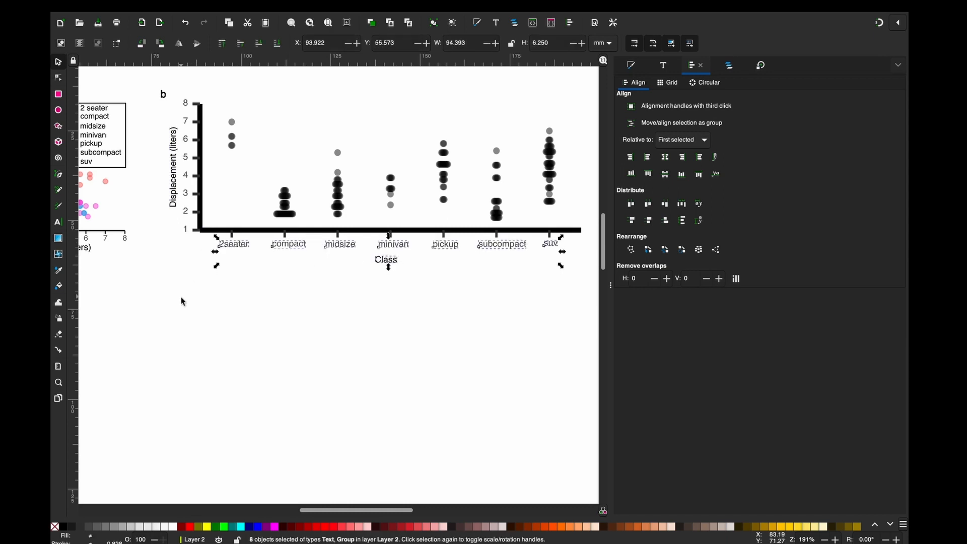
pyautogui.click(231, 287)
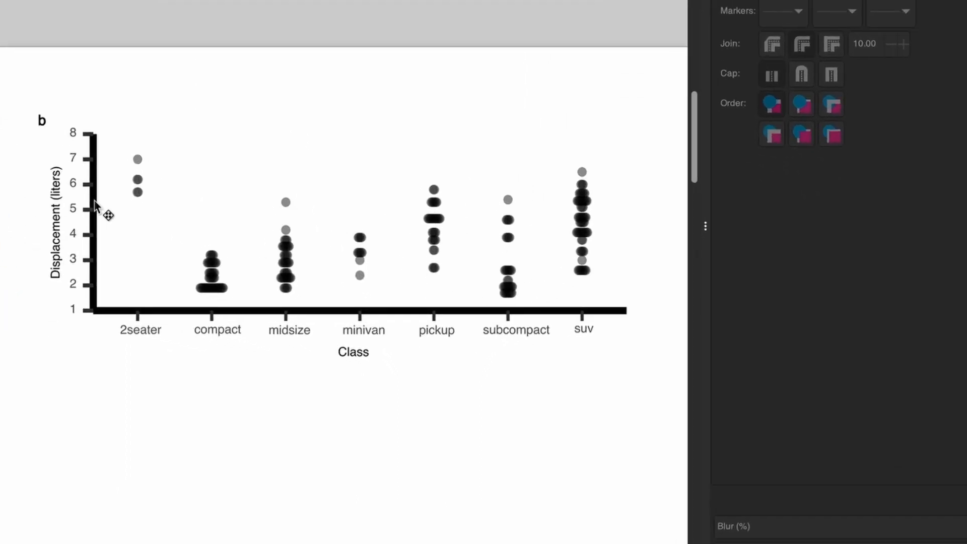
# - Select plot b's axis lines and tick marks by matching the y-axis line's fill color, and set their stroke width to 1 pt
pyautogui.click(94, 204)
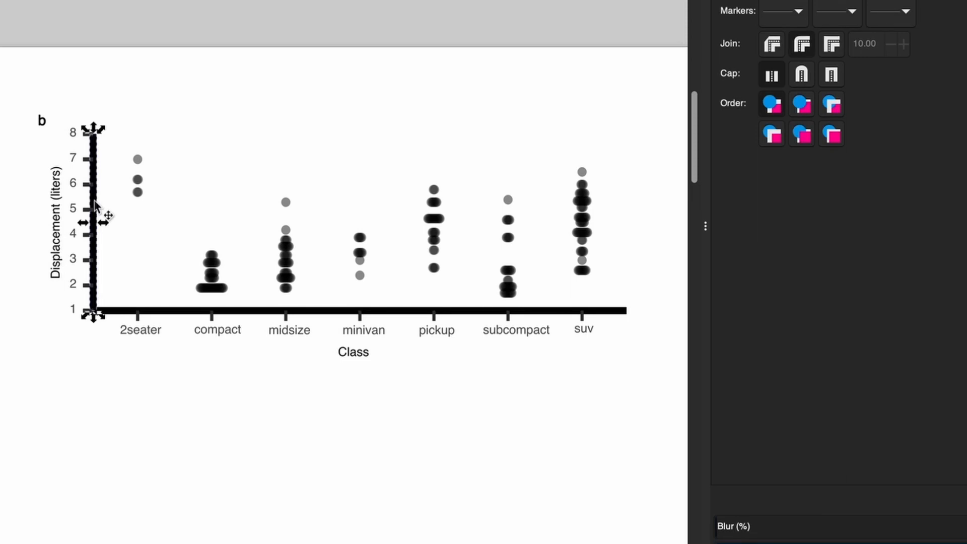
pyautogui.rightClick(95, 203)
pyautogui.moveTo(195, 356)
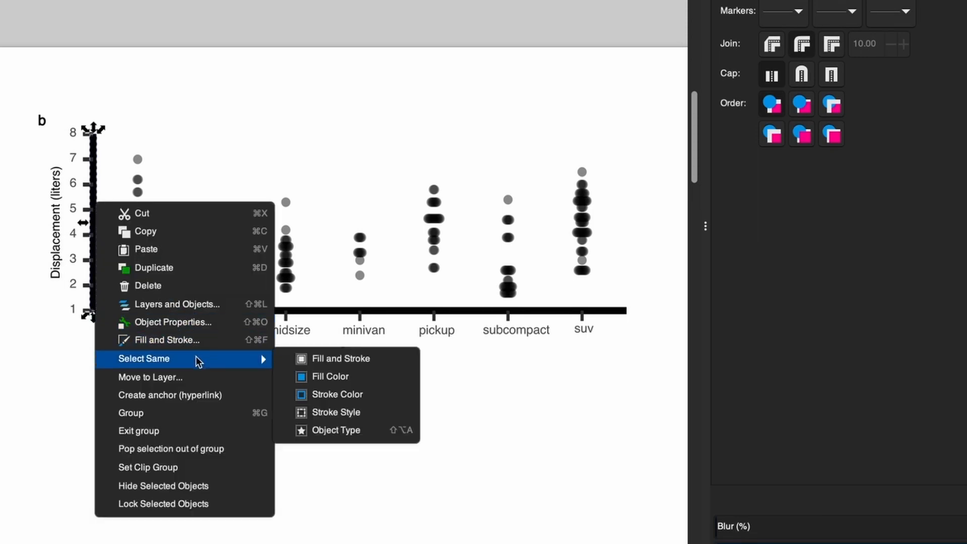
pyautogui.click(324, 377)
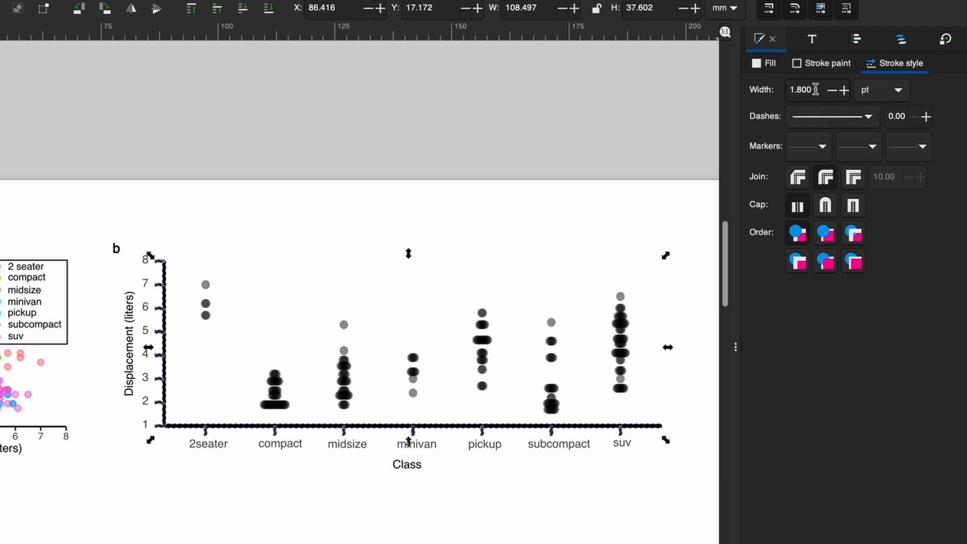
pyautogui.moveTo(813, 90); pyautogui.dragTo(788, 94)
pyautogui.write('1')
pyautogui.press('Return')
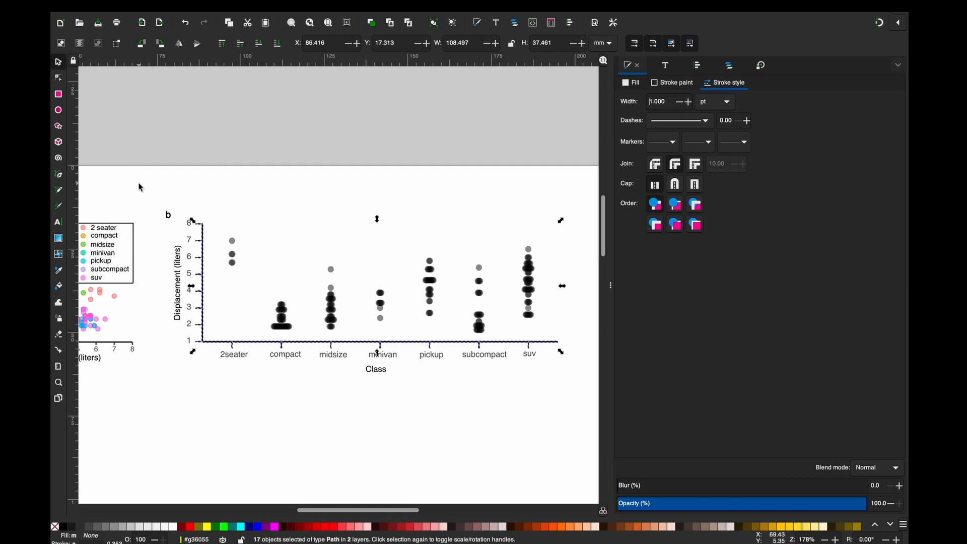
pyautogui.press('Escape')
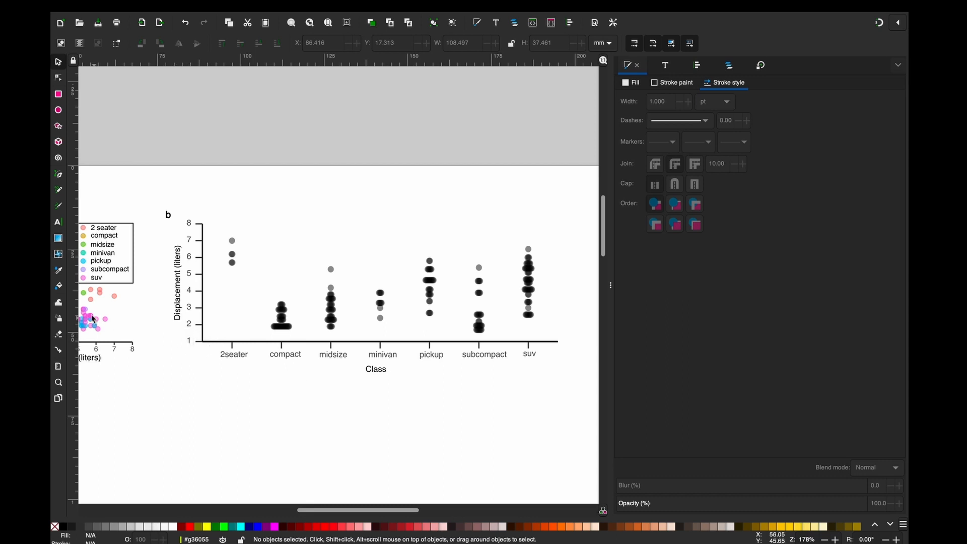
# - Shorten plot b's x-axis tick marks by moving their lower end nodes together slightly up toward the axis
pyautogui.click(58, 383)
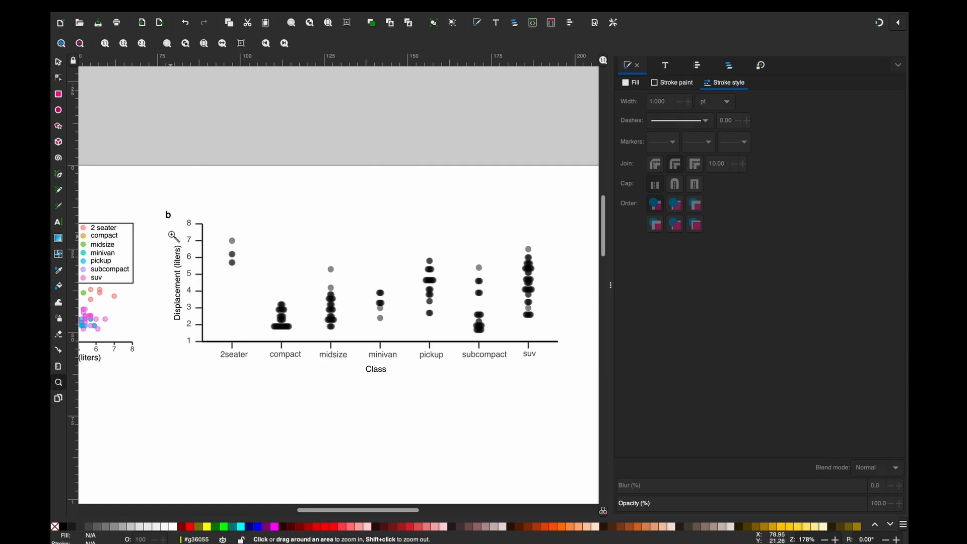
pyautogui.moveTo(156, 195); pyautogui.dragTo(156, 350)
pyautogui.press('s')
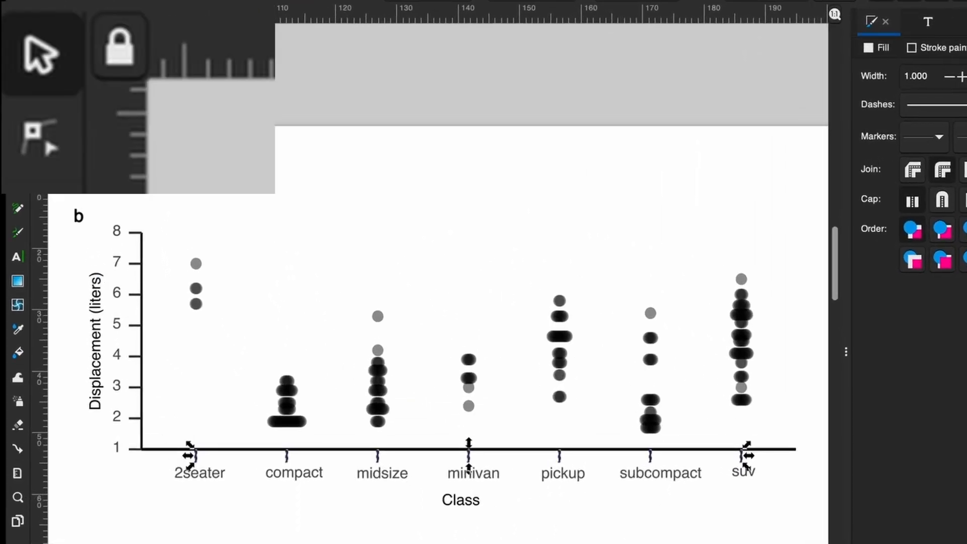
pyautogui.click(48, 143)
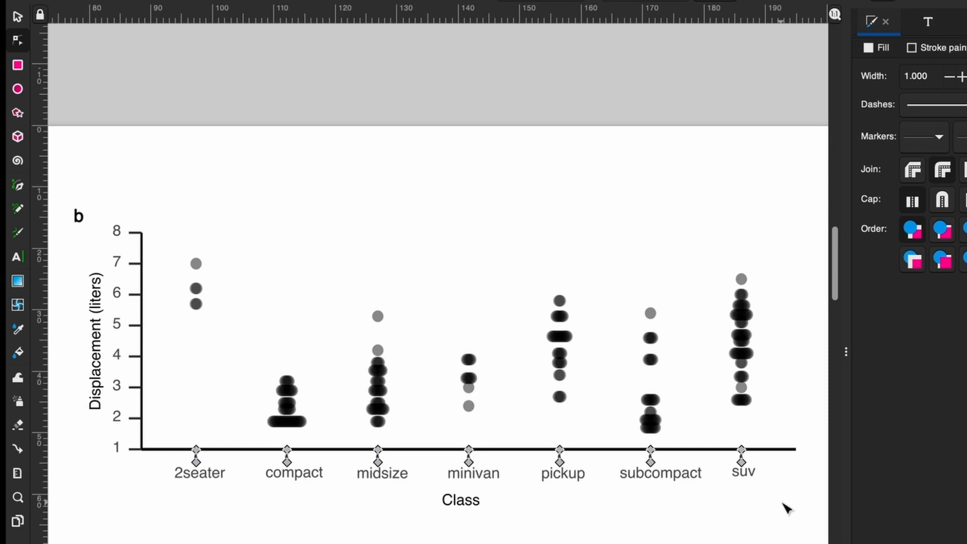
pyautogui.moveTo(782, 502); pyautogui.dragTo(164, 460)
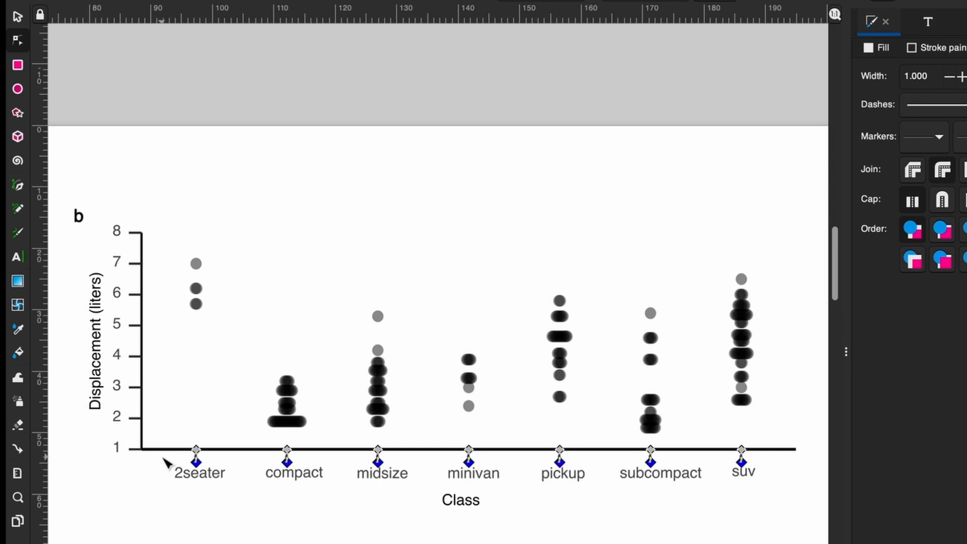
pyautogui.press('Up')
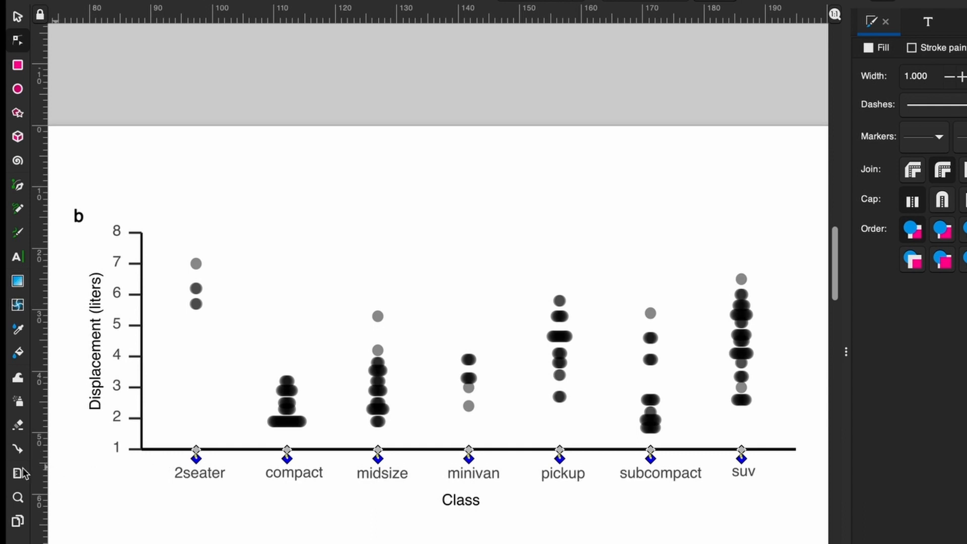
pyautogui.click(18, 16)
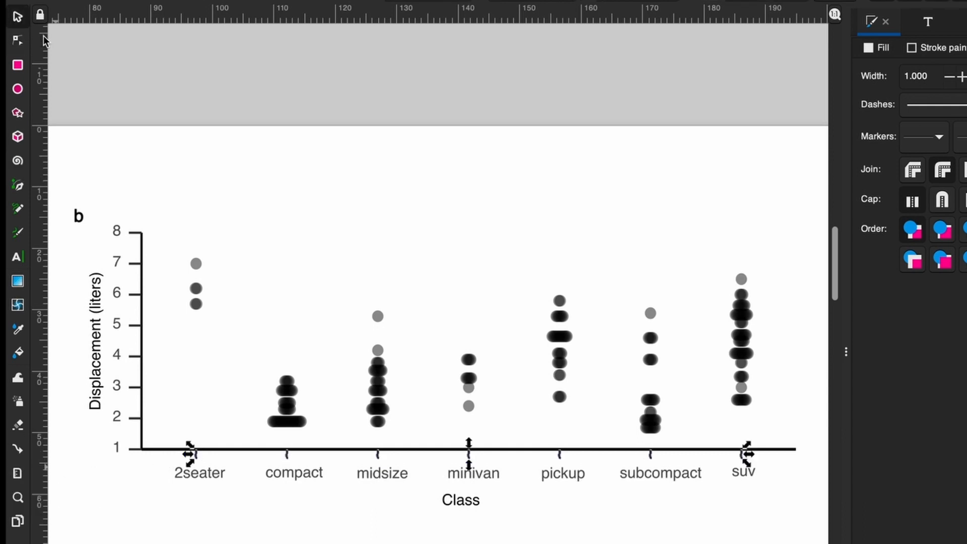
pyautogui.click(248, 147)
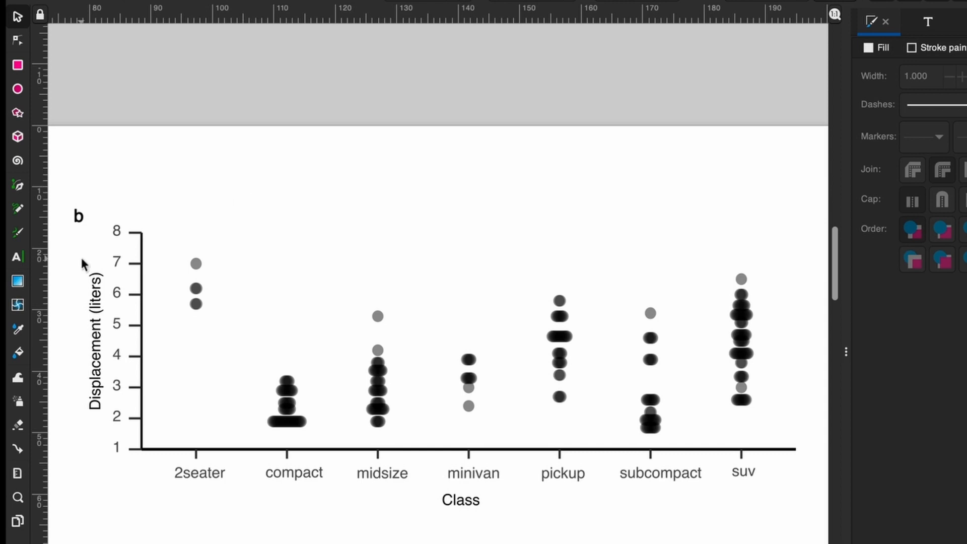
# - Move the category labels and Class title up toward the shortened ticks, and the Class title slightly further up
pyautogui.moveTo(799, 543); pyautogui.dragTo(96, 432)
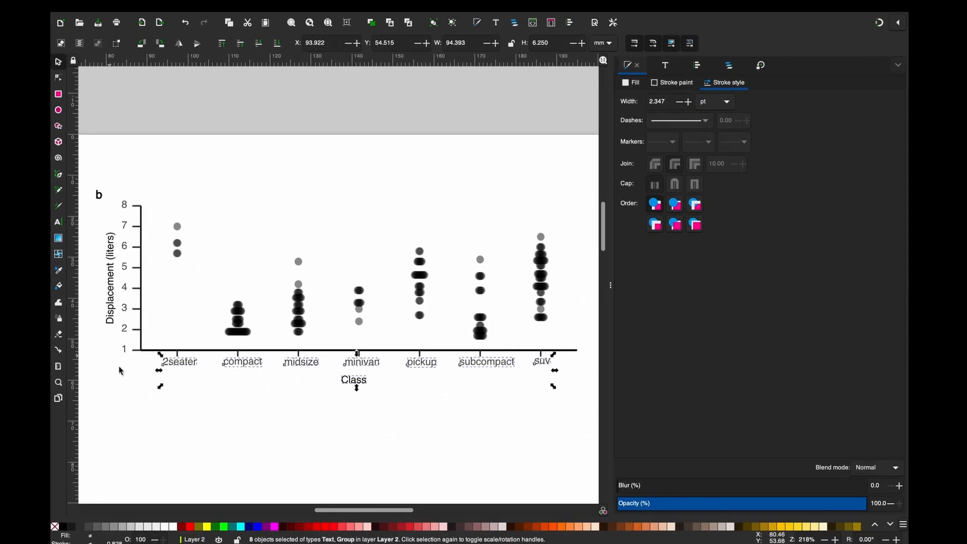
pyautogui.click(358, 385)
pyautogui.click(357, 386)
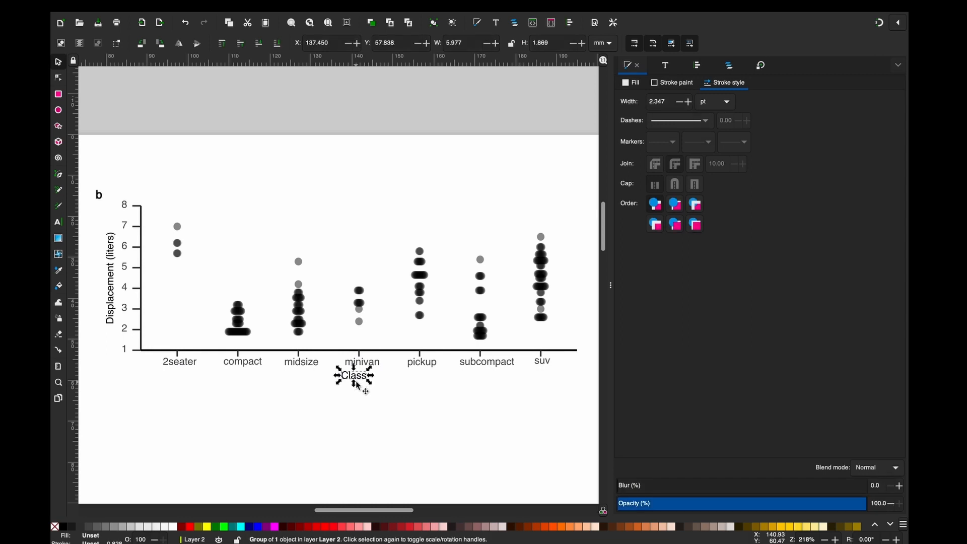
pyautogui.click(384, 404)
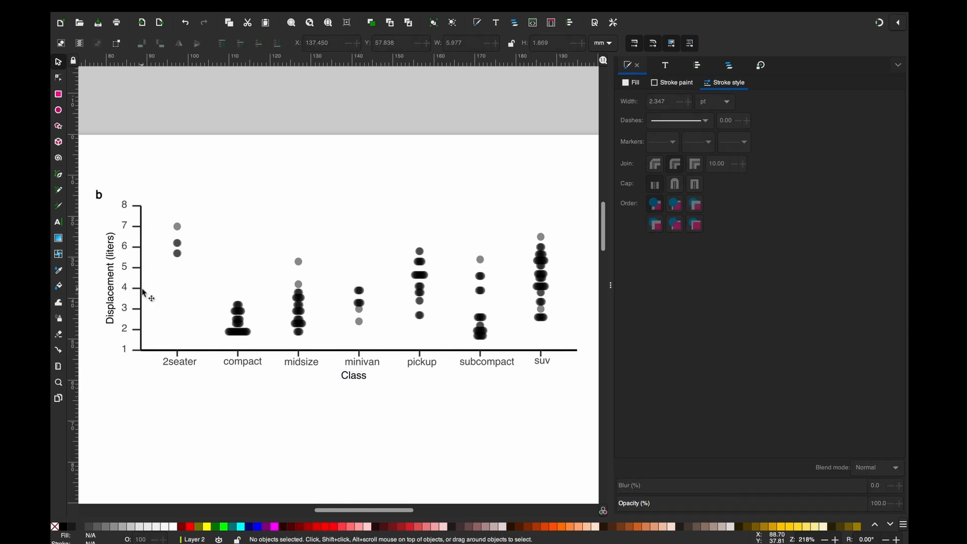
# - Shorten plot b's y-axis tick marks by moving their outer end nodes together slightly toward the axis line
pyautogui.click(58, 382)
pyautogui.moveTo(87, 180); pyautogui.dragTo(249, 384)
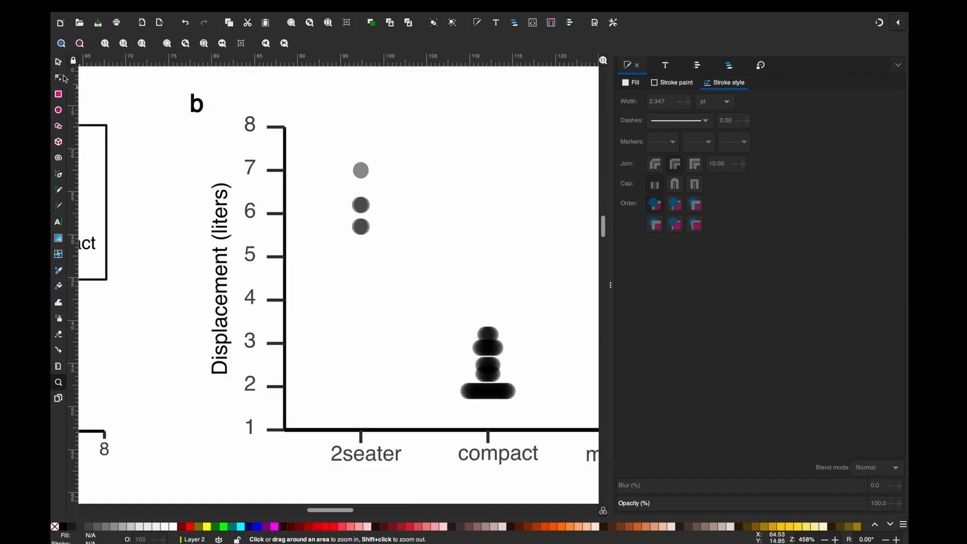
pyautogui.click(59, 63)
pyautogui.click(274, 430)
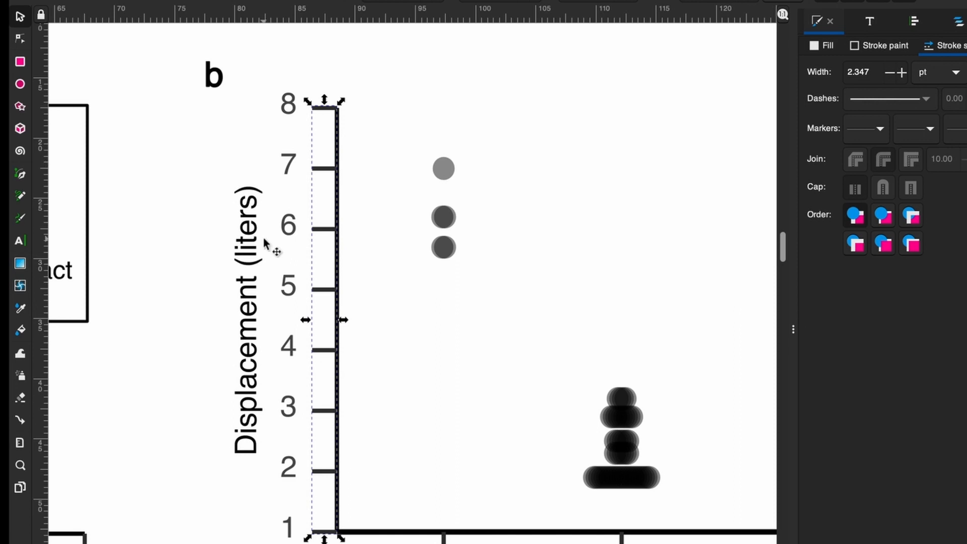
pyautogui.rightClick(320, 167)
pyautogui.click(360, 383)
pyautogui.click(20, 39)
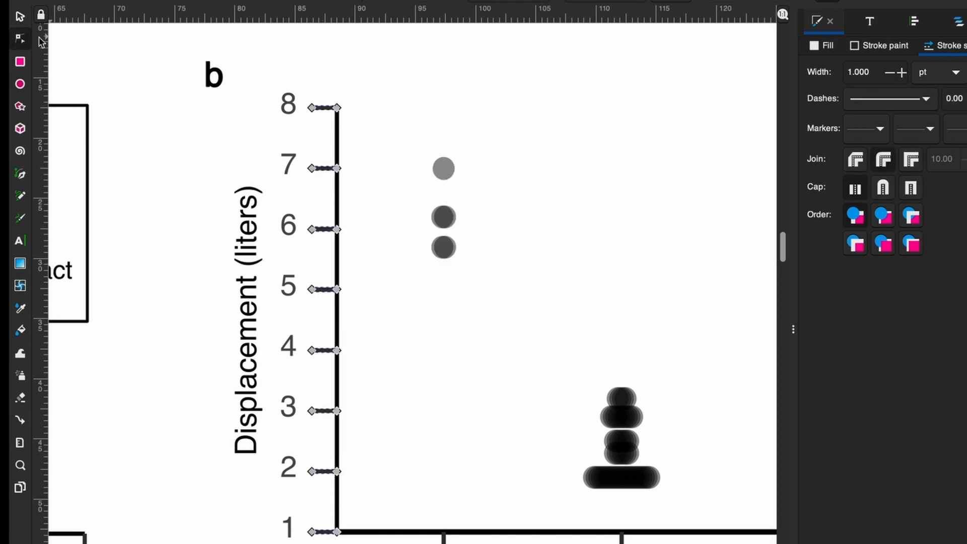
pyautogui.moveTo(304, 81); pyautogui.dragTo(318, 541)
pyautogui.click(20, 17)
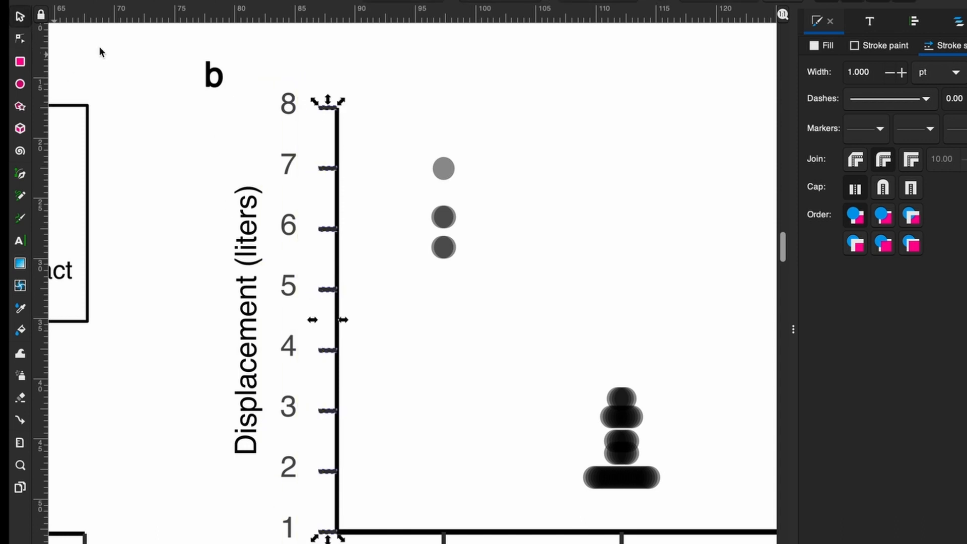
# - Move the y-axis numbers and Displacement (liters) title closer to the shortened ticks, and the title slightly further toward the numbers
pyautogui.moveTo(231, 65); pyautogui.dragTo(228, 39)
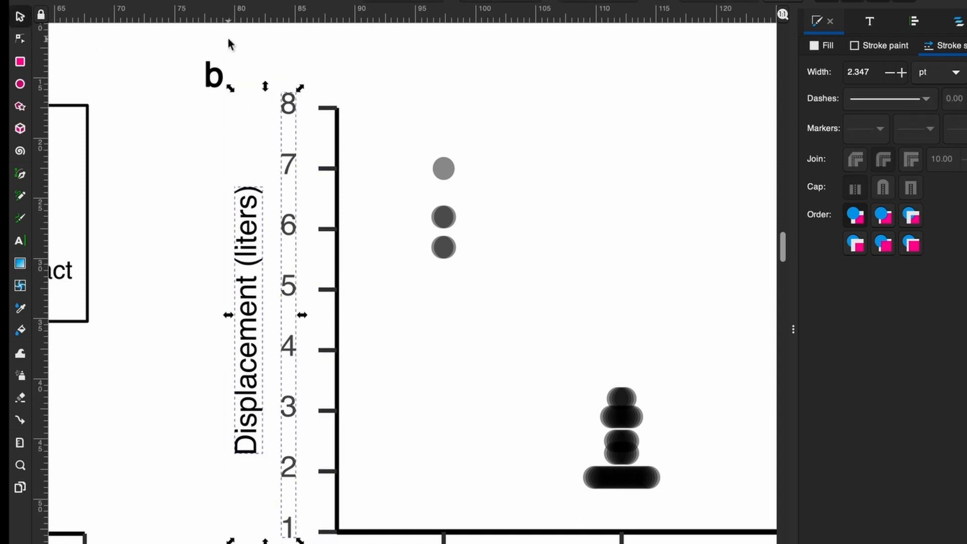
pyautogui.press('Right')
pyautogui.press('Right')
pyautogui.click(232, 249)
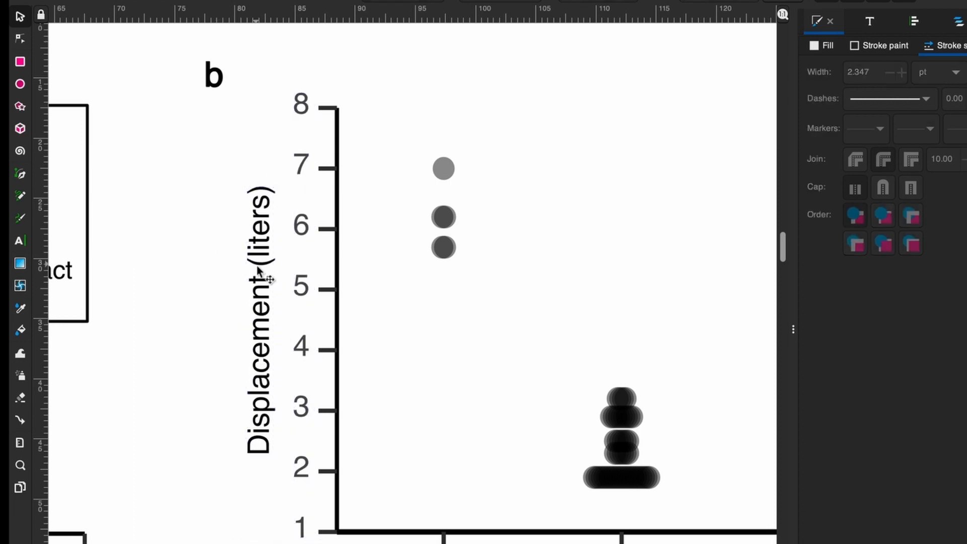
pyautogui.click(262, 272)
pyautogui.press('Right')
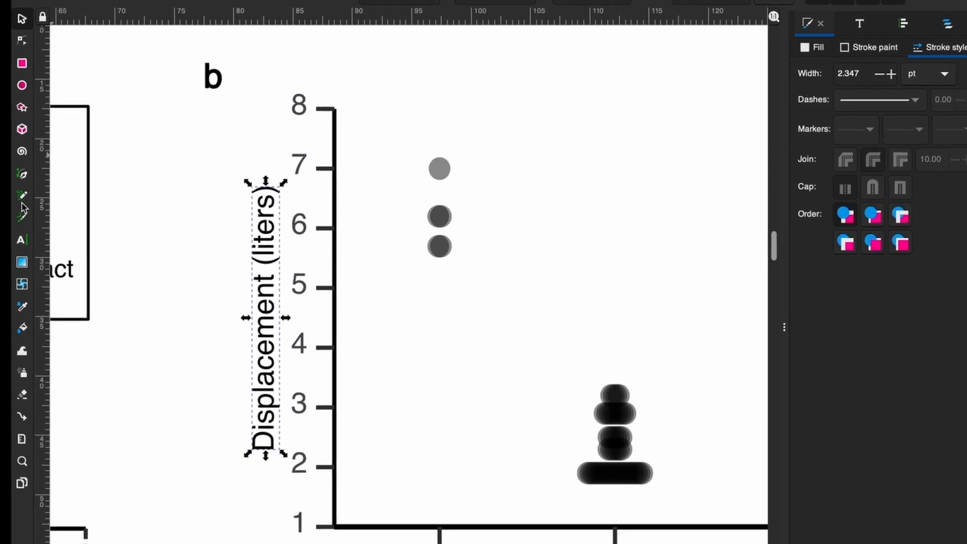
# - Recolor the 2seater points in plot b with the color sampled from the 2 seater legend dot in panel a
pyautogui.press('z')
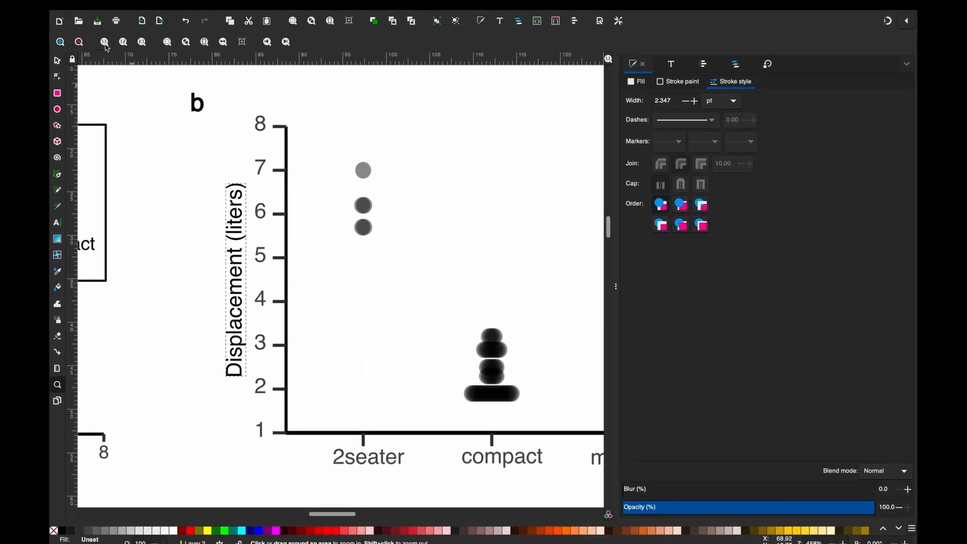
pyautogui.click(79, 42)
pyautogui.click(79, 42)
pyautogui.click(79, 42)
pyautogui.click(79, 43)
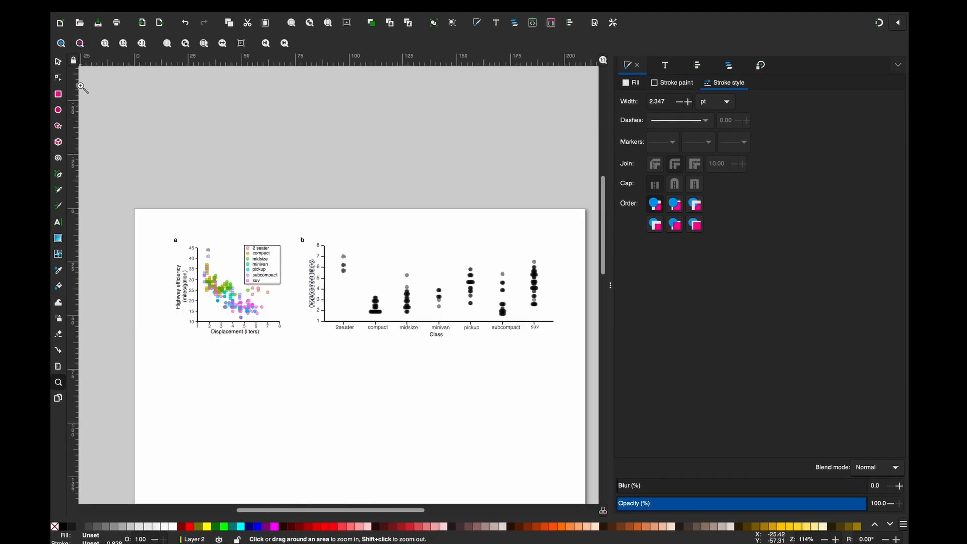
pyautogui.click(58, 62)
pyautogui.click(332, 416)
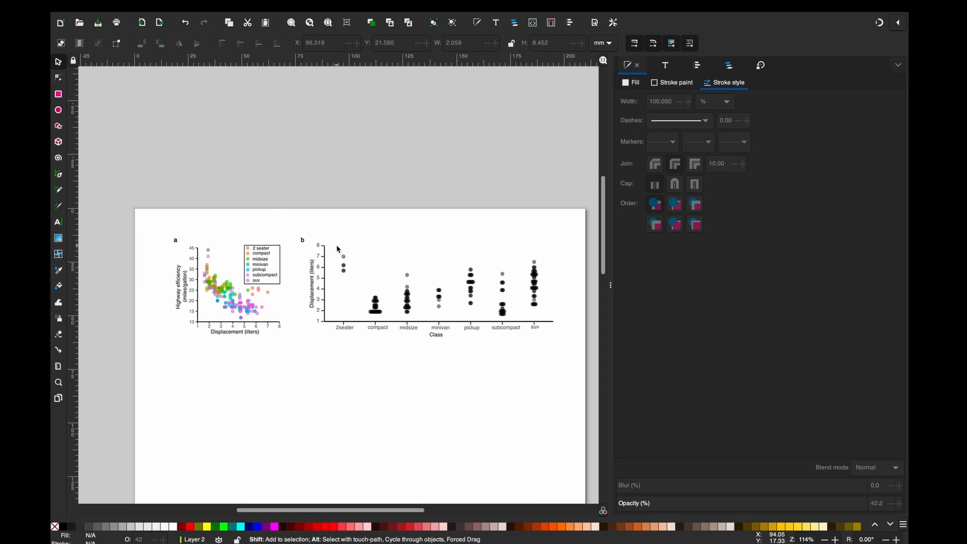
pyautogui.moveTo(337, 248); pyautogui.dragTo(357, 288)
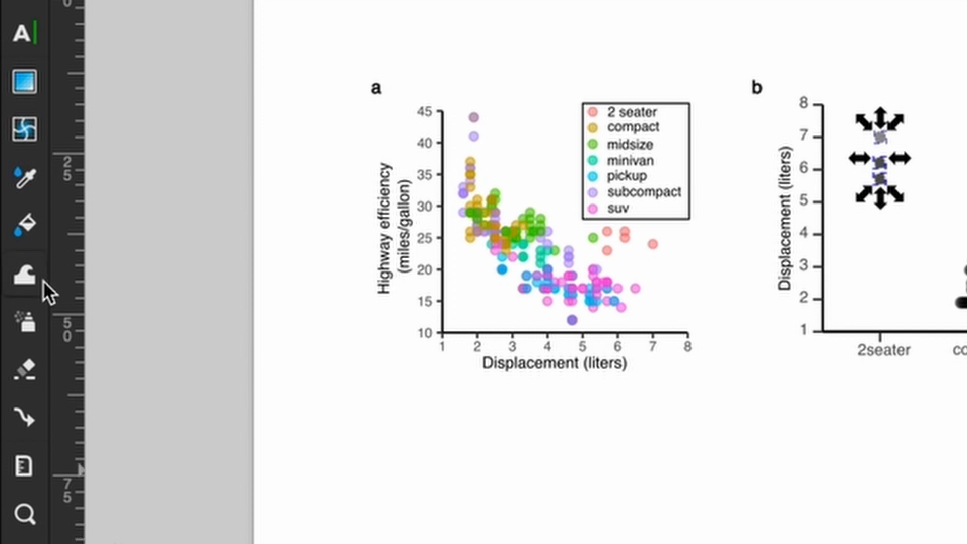
pyautogui.click(25, 174)
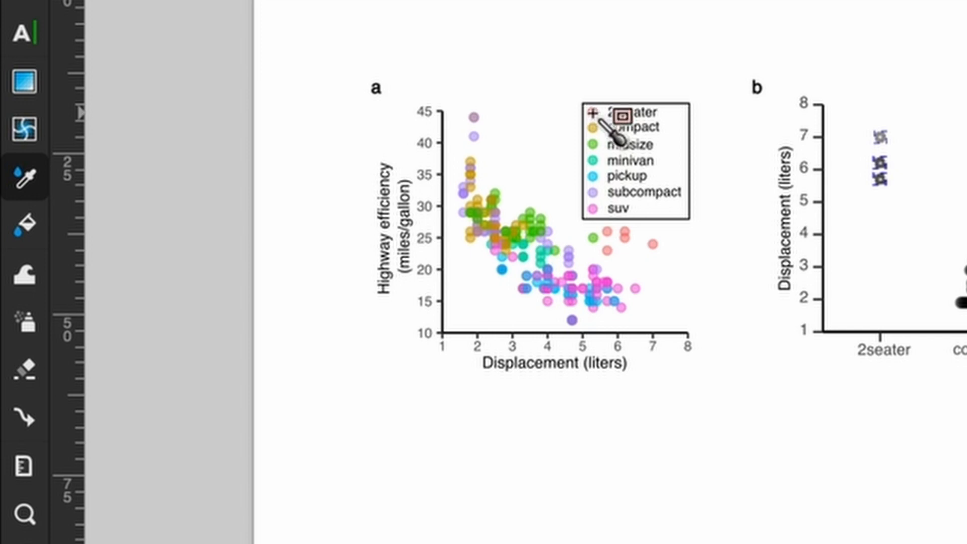
pyautogui.click(594, 112)
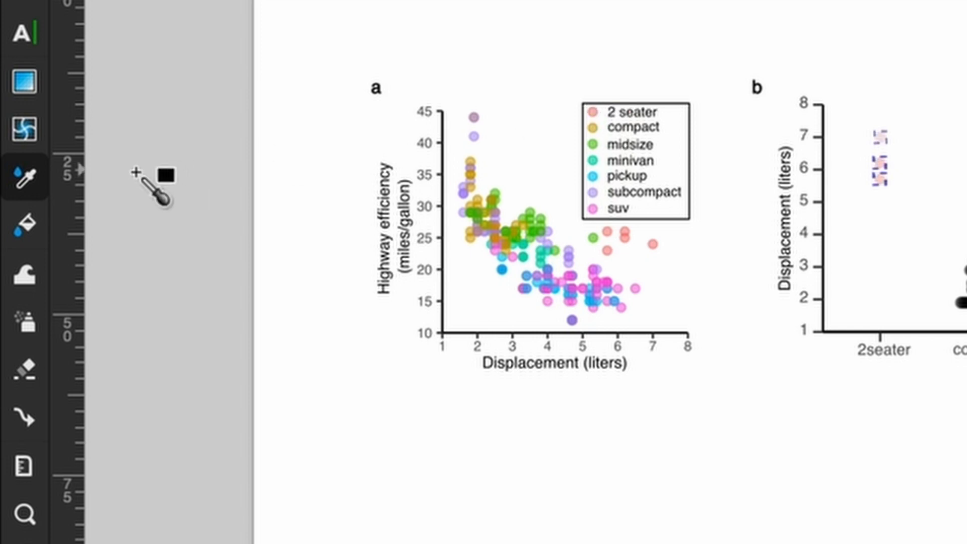